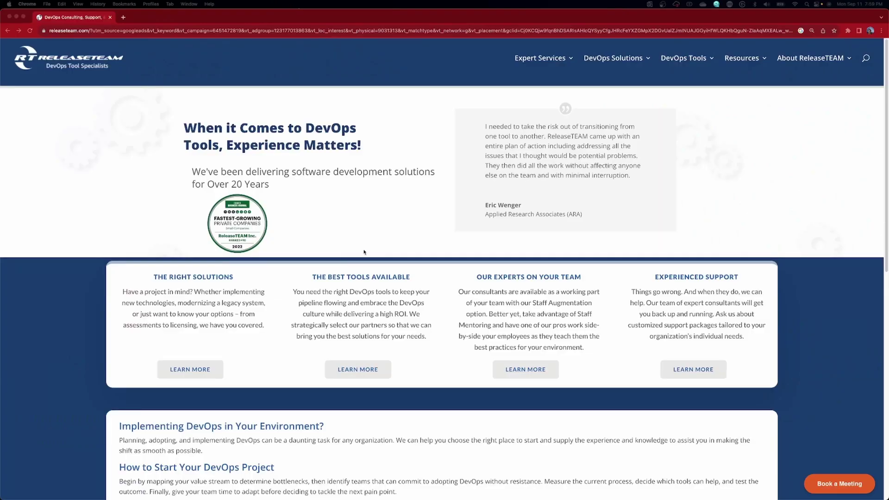
# Go to the Demo project's Project settings > Forms page and expand the Create form dropdown
pyautogui.moveTo(551, 61)
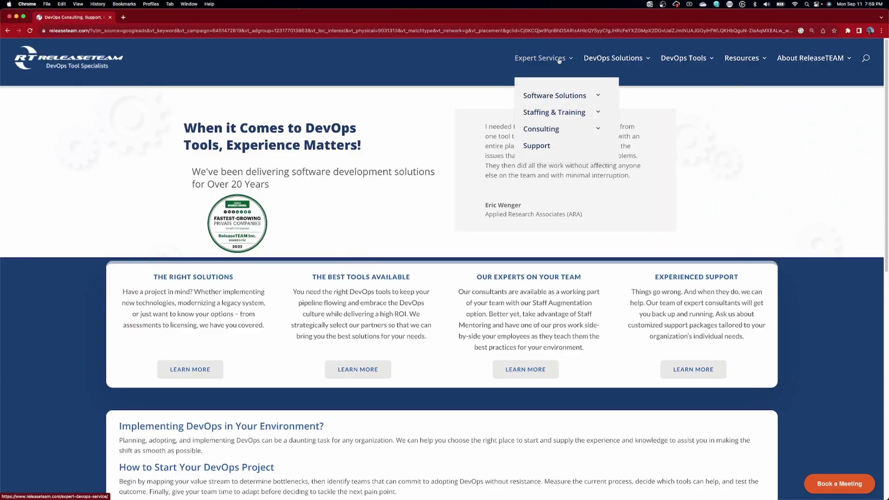
pyautogui.moveTo(558, 100)
pyautogui.moveTo(598, 61)
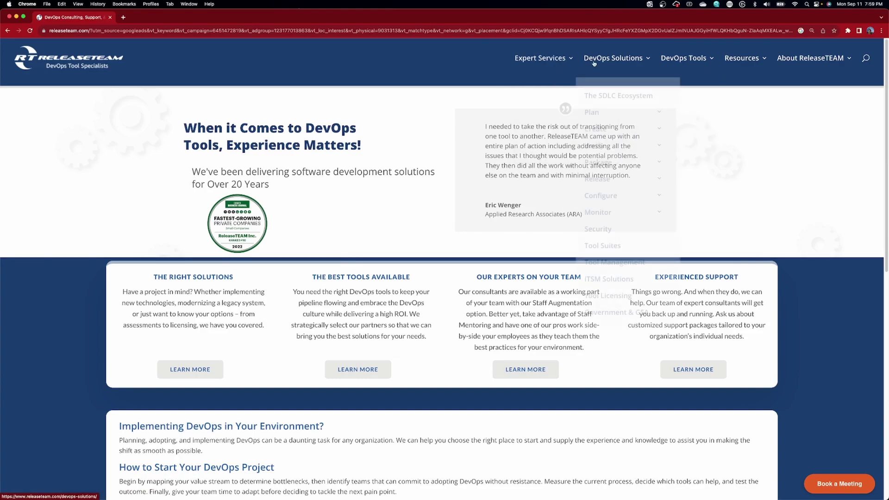
pyautogui.moveTo(677, 60)
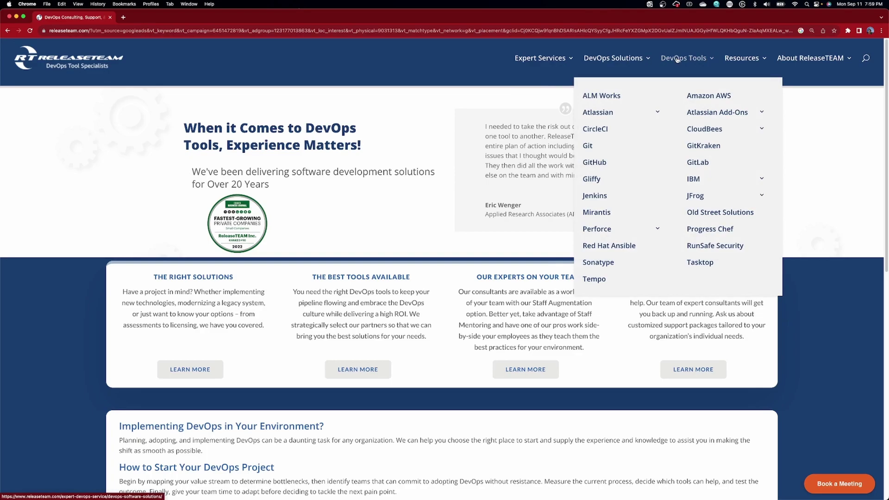
pyautogui.moveTo(740, 60)
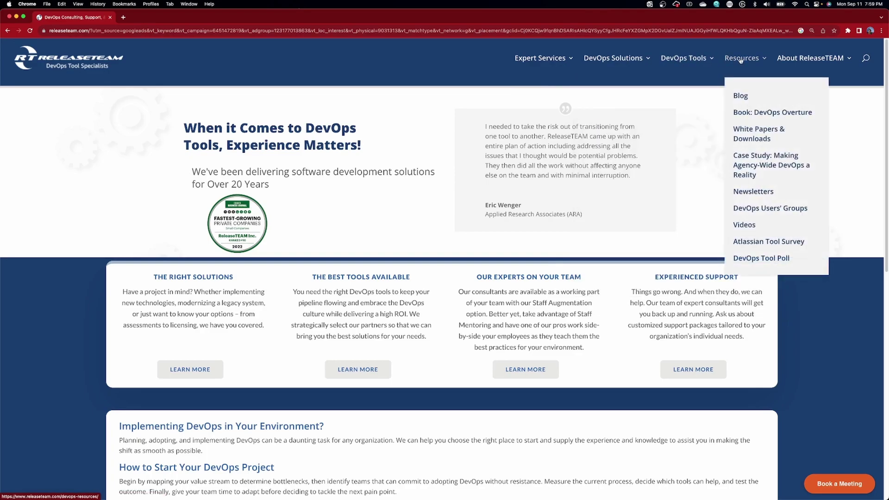
pyautogui.scroll(-2, 707, 187)
pyautogui.scroll(-3, 706, 187)
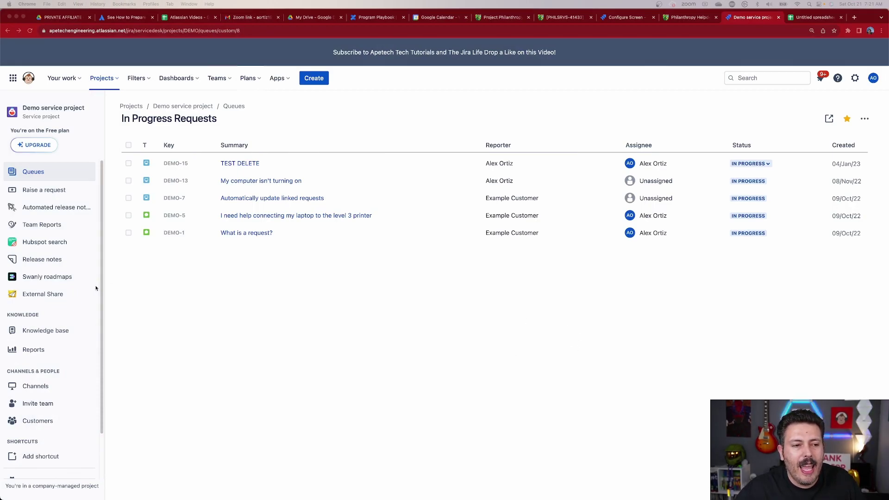
pyautogui.scroll(-2, 42, 426)
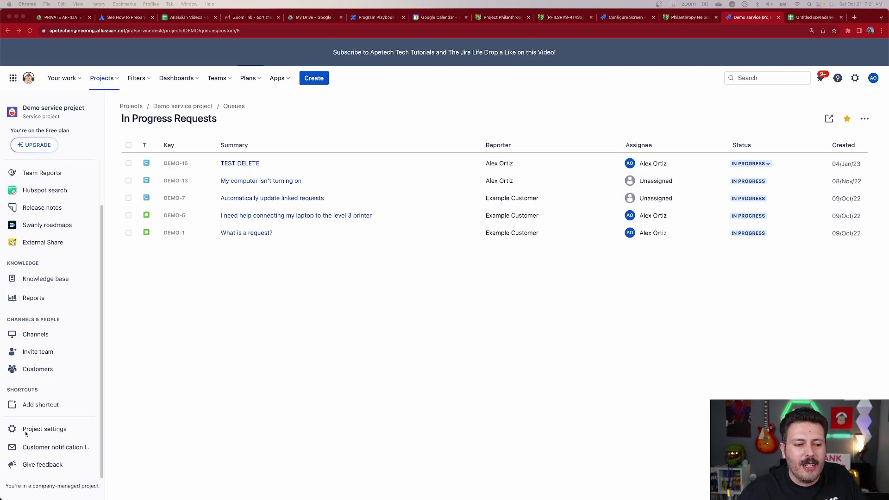
pyautogui.click(41, 430)
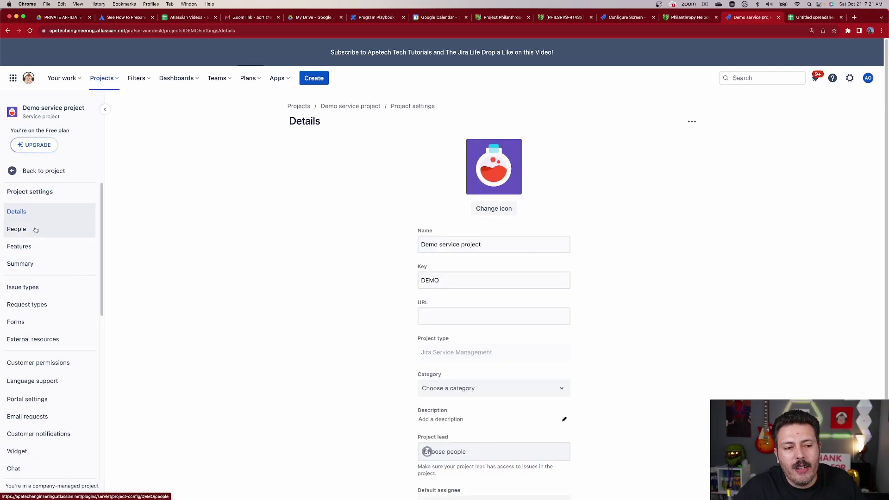
pyautogui.click(28, 326)
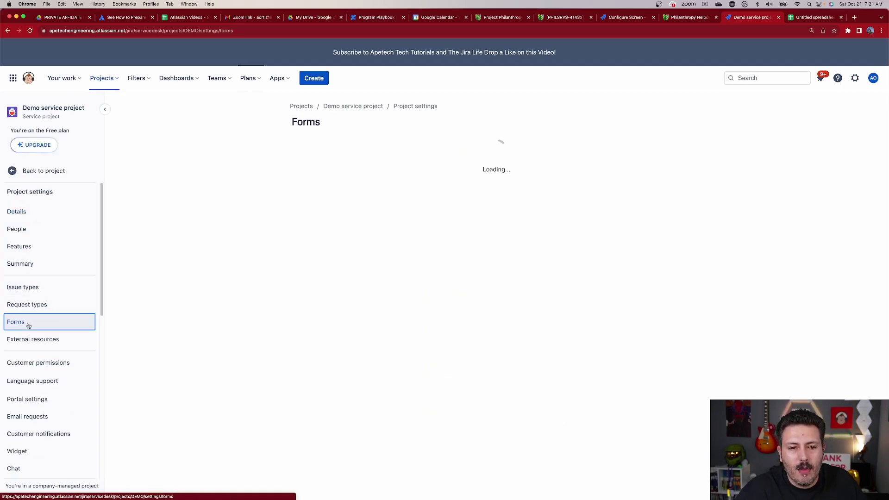
pyautogui.click(681, 120)
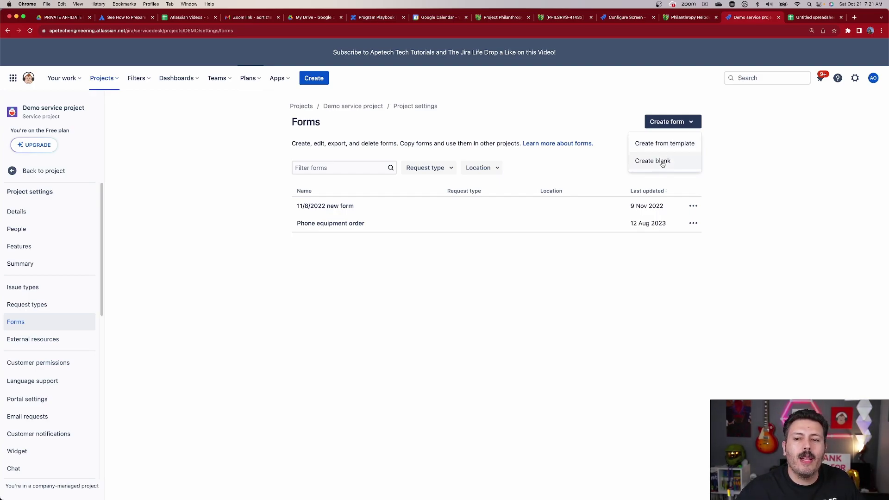
# Create a new form from the Company feedback template under Popular for Customer service
pyautogui.click(669, 145)
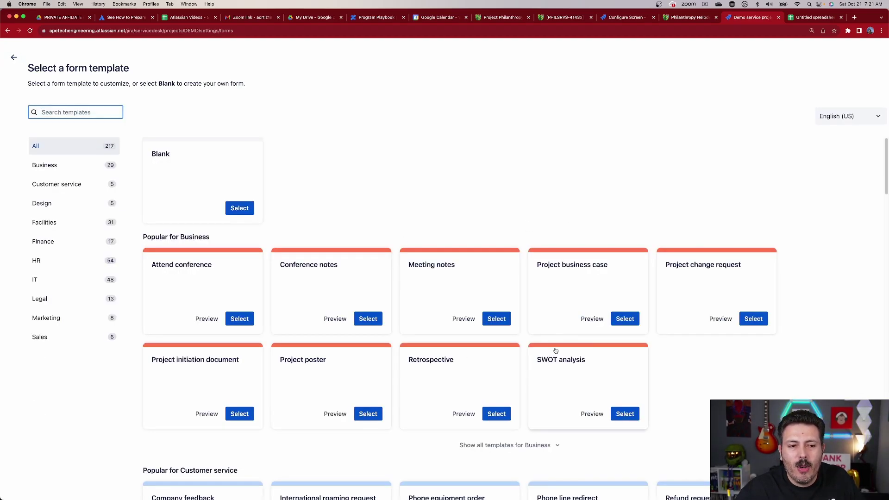
pyautogui.scroll(-7, 416, 340)
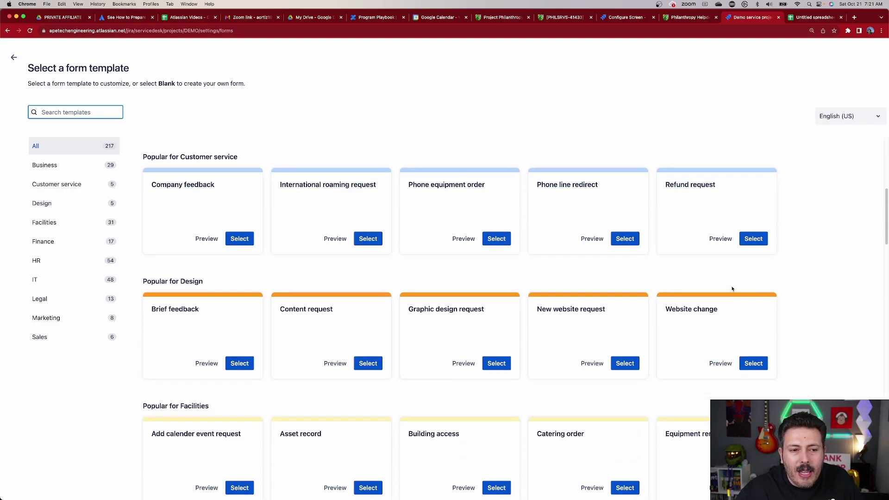
pyautogui.click(239, 238)
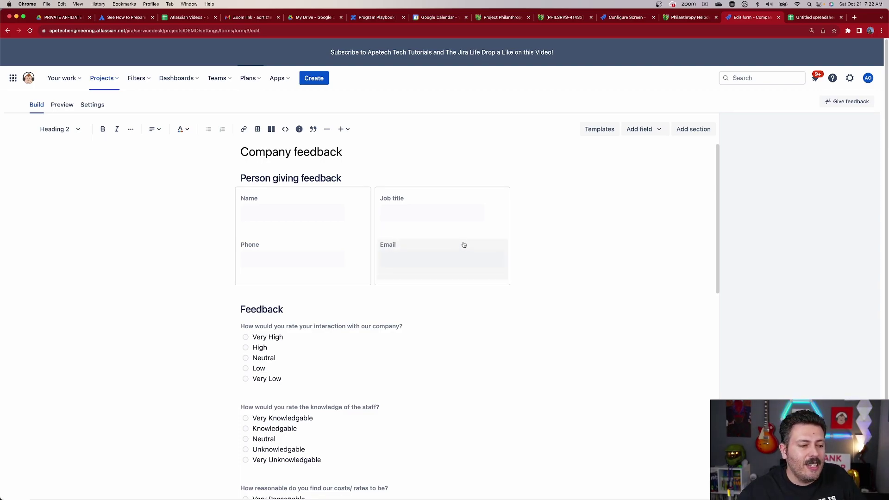
pyautogui.moveTo(430, 270); pyautogui.dragTo(434, 255)
pyautogui.scroll(-3, 324, 281)
pyautogui.scroll(-5, 365, 283)
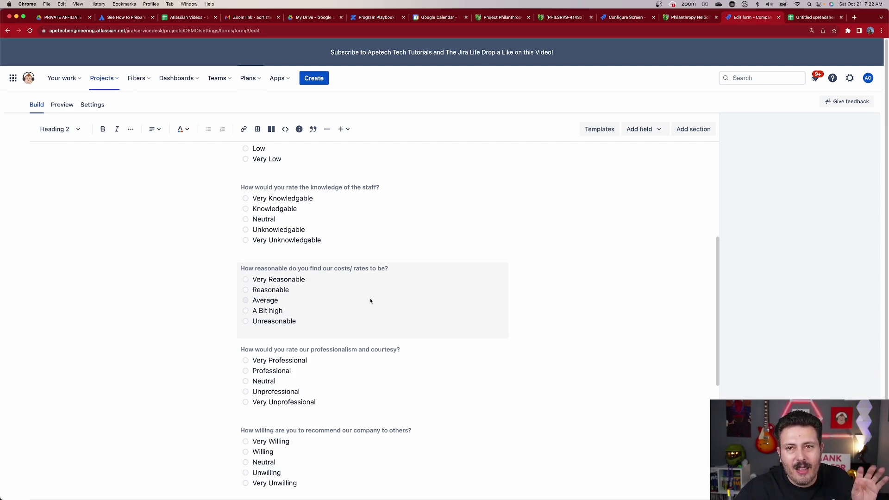
pyautogui.scroll(-9, 373, 305)
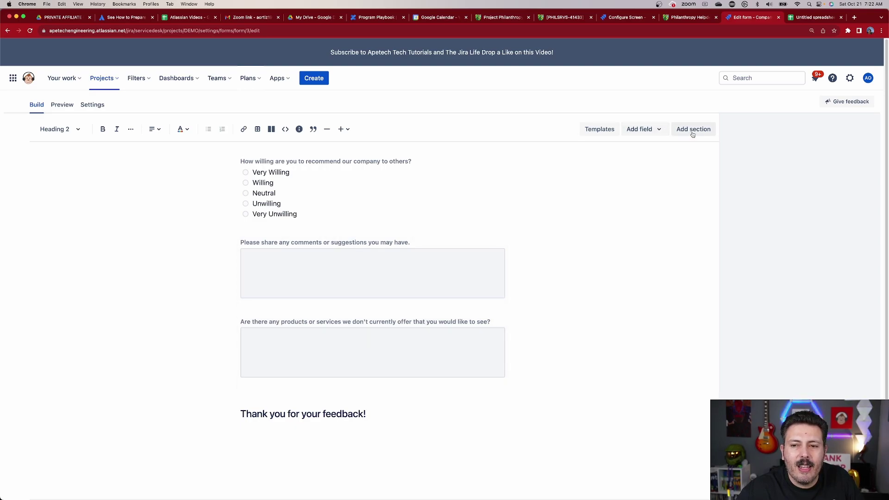
pyautogui.scroll(4, 465, 296)
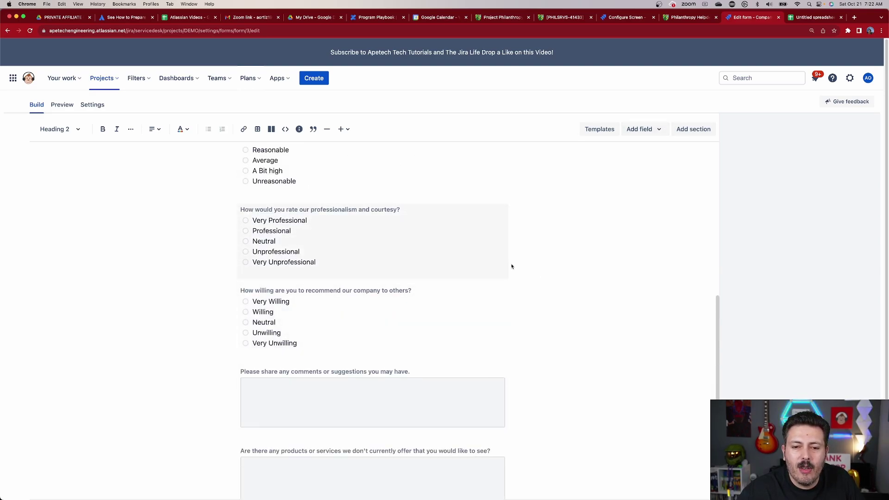
pyautogui.click(320, 283)
pyautogui.click(687, 130)
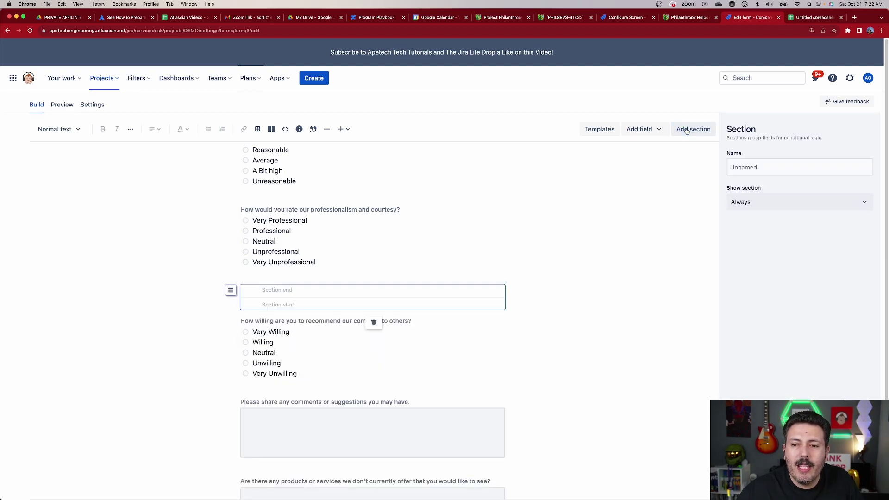
pyautogui.click(753, 205)
pyautogui.click(750, 237)
pyautogui.click(755, 244)
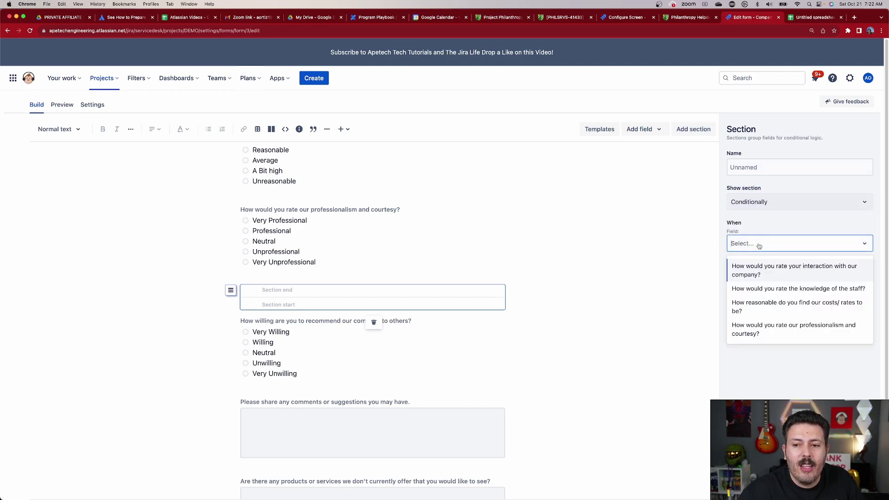
pyautogui.click(769, 288)
pyautogui.click(767, 279)
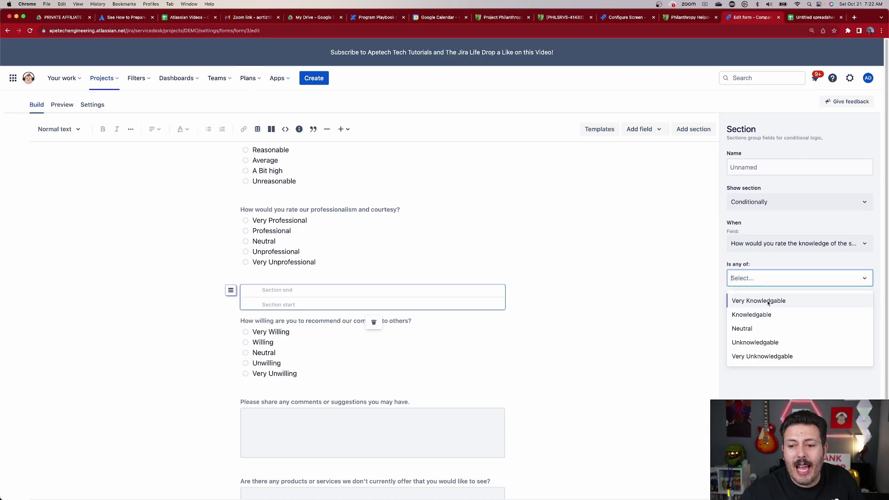
pyautogui.click(768, 302)
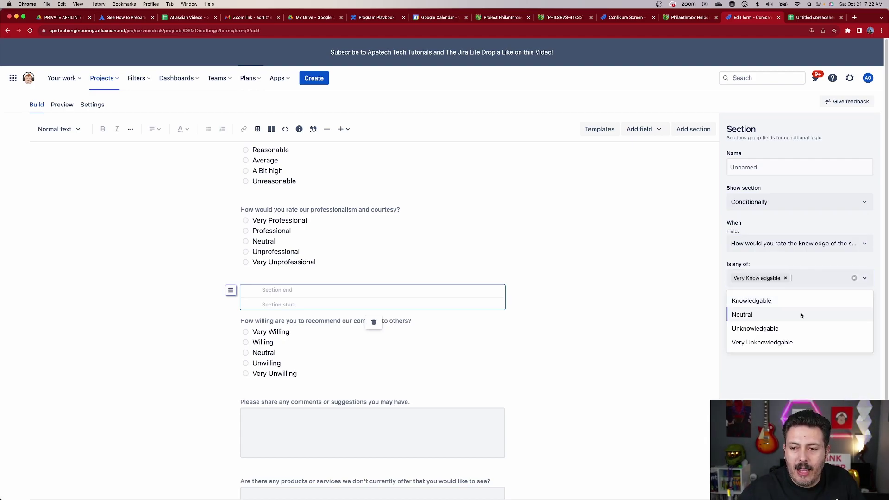
pyautogui.click(802, 301)
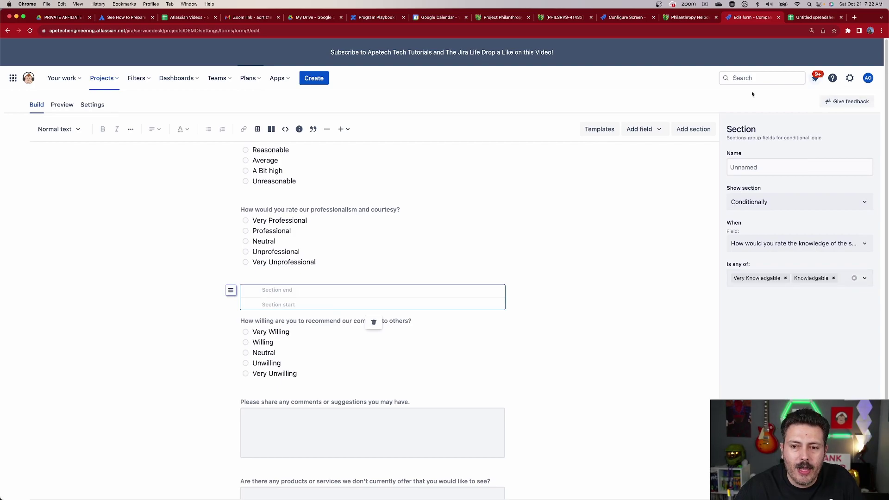
pyautogui.click(761, 201)
pyautogui.click(760, 222)
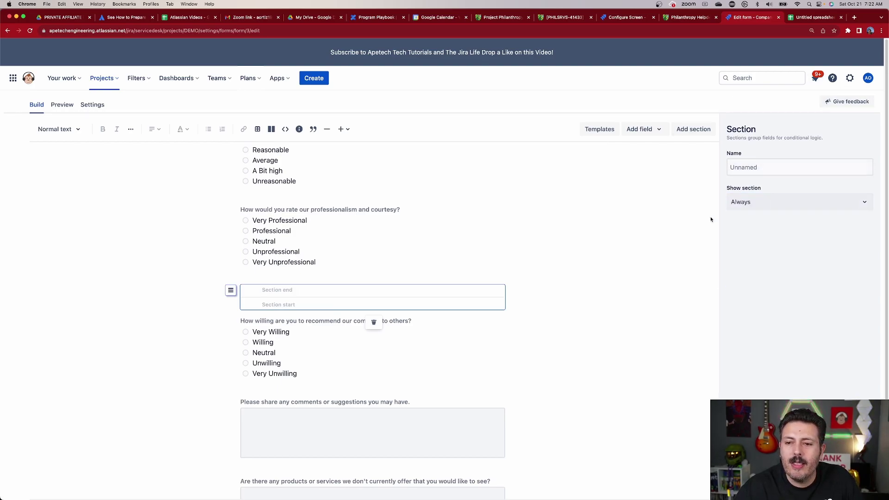
pyautogui.click(373, 322)
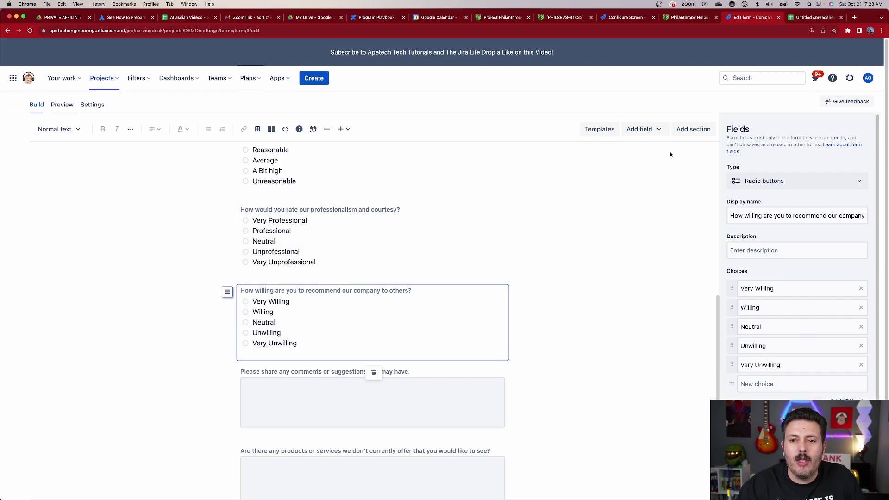
# Expand the Add field dropdown in the form builder toolbar to see the field types
pyautogui.click(644, 129)
pyautogui.scroll(-1, 569, 278)
pyautogui.scroll(1, 572, 277)
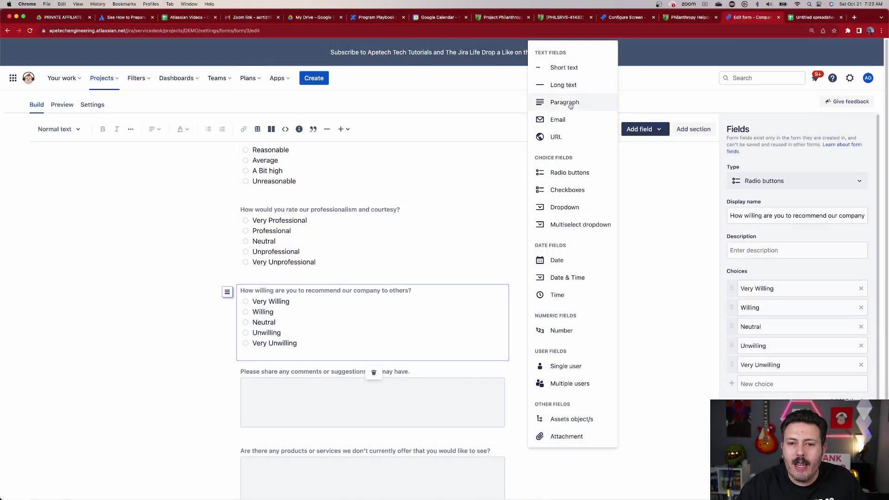
# Add a Paragraph field below the recommendation question, keeping its default name Label
pyautogui.click(569, 102)
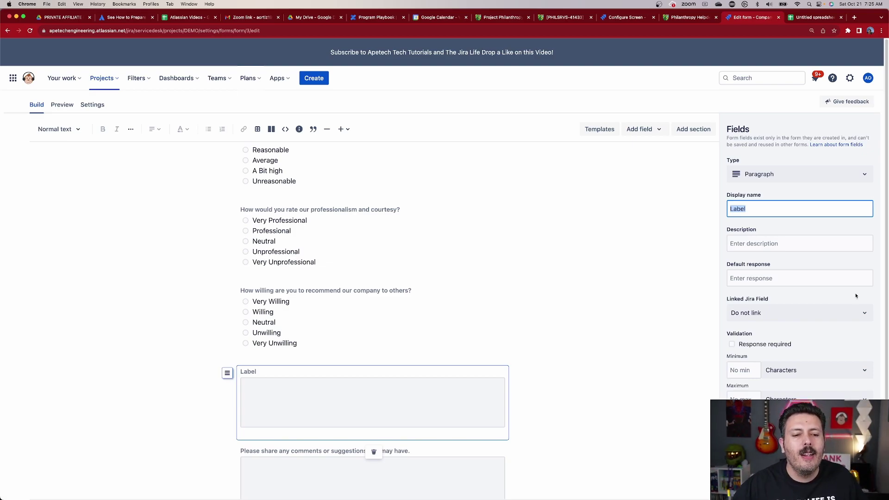
pyautogui.click(608, 340)
pyautogui.scroll(-5, 591, 329)
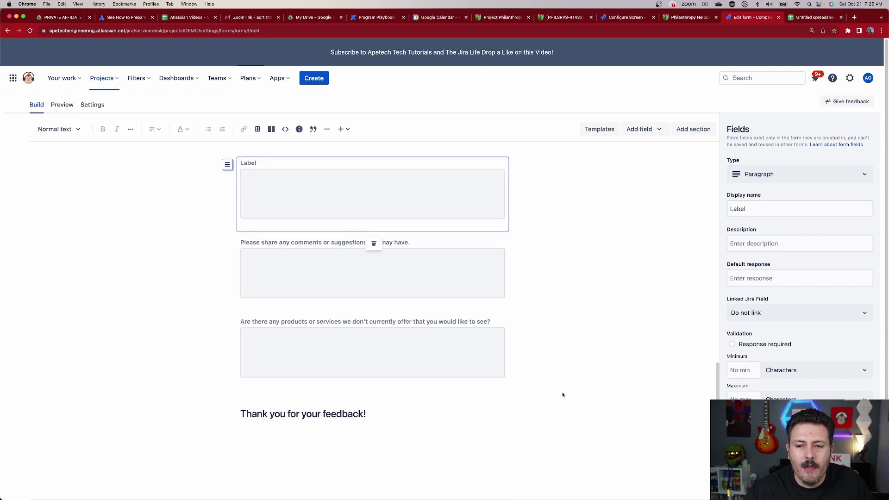
pyautogui.scroll(15, 564, 392)
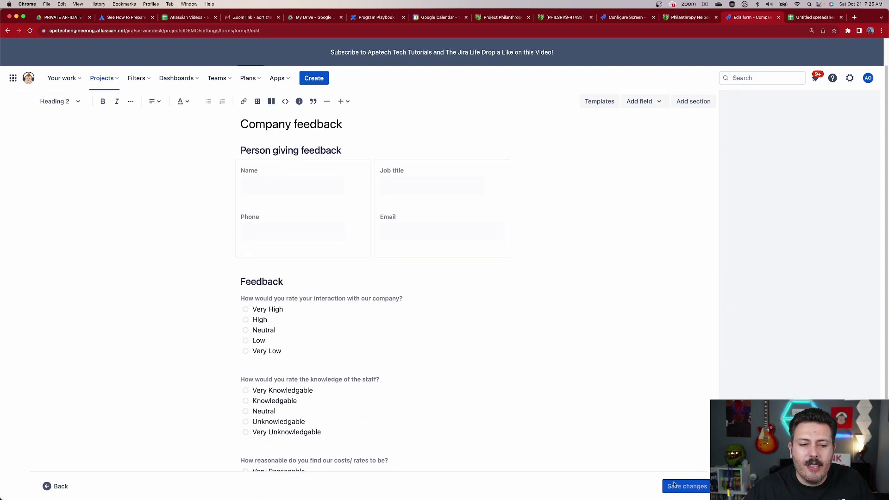
# Save the form changes and return to the Demo service project
pyautogui.click(674, 485)
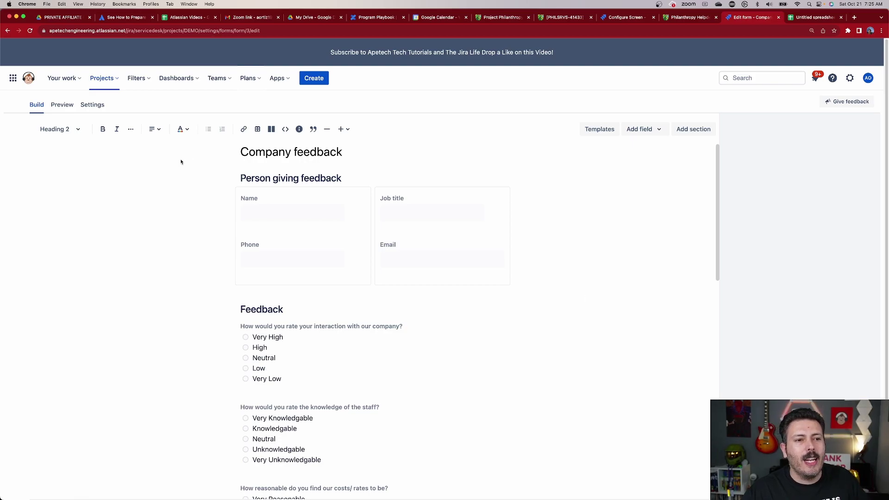
pyautogui.click(100, 80)
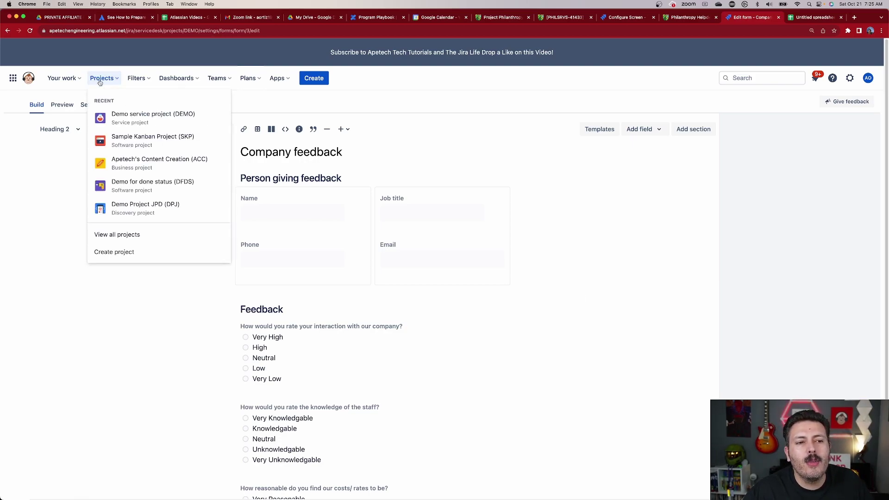
pyautogui.click(139, 118)
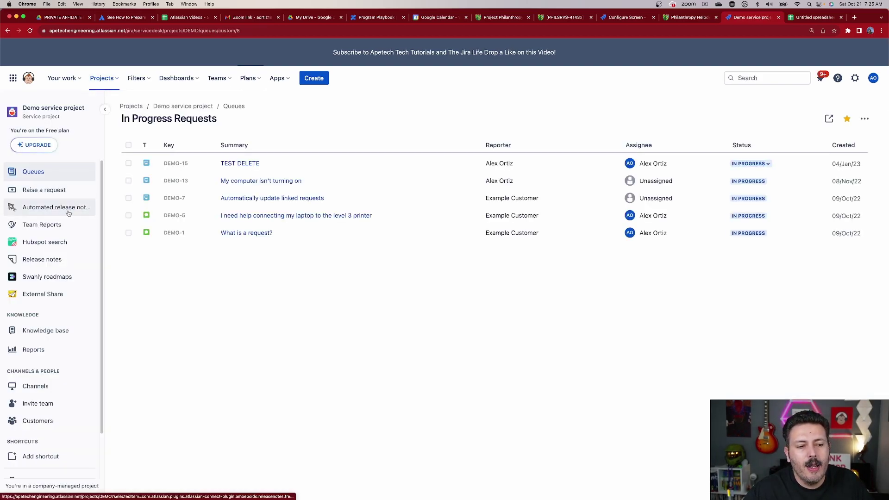
# Open the project's Request types list, opening then cancelling the Create request type dialog
pyautogui.click(41, 479)
pyautogui.scroll(-5, 44, 424)
pyautogui.scroll(5, 41, 370)
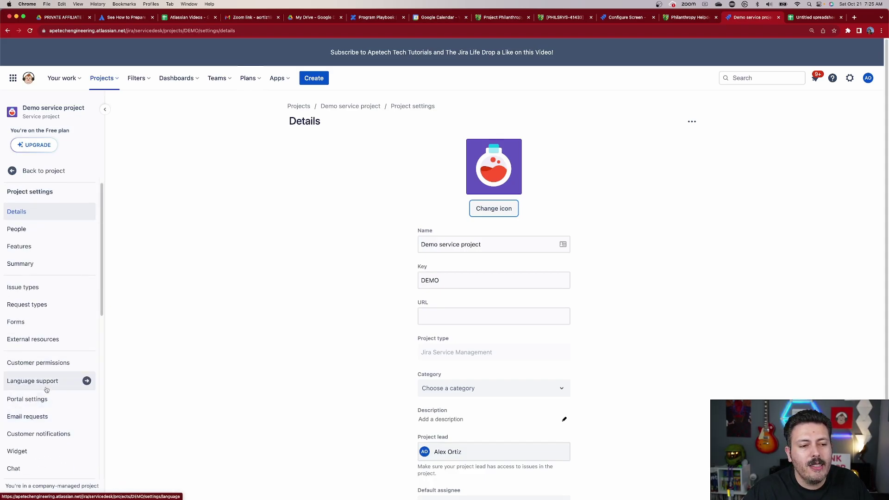
pyautogui.click(39, 307)
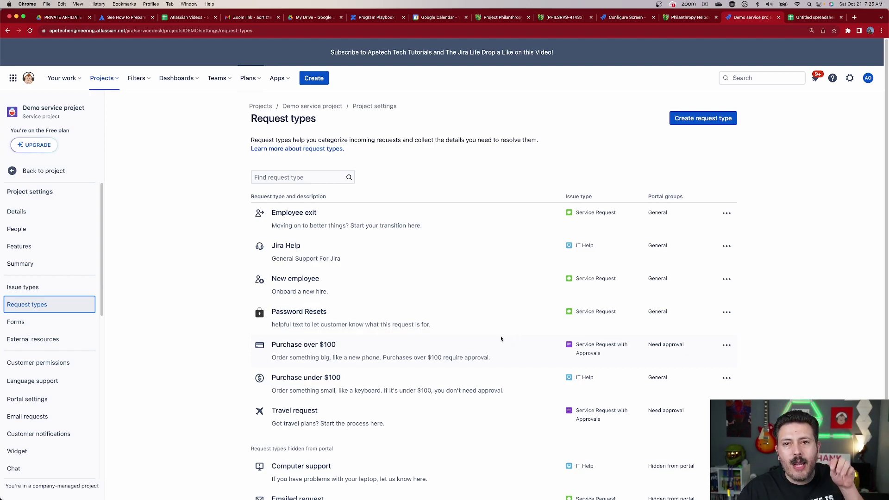
pyautogui.scroll(-2, 501, 338)
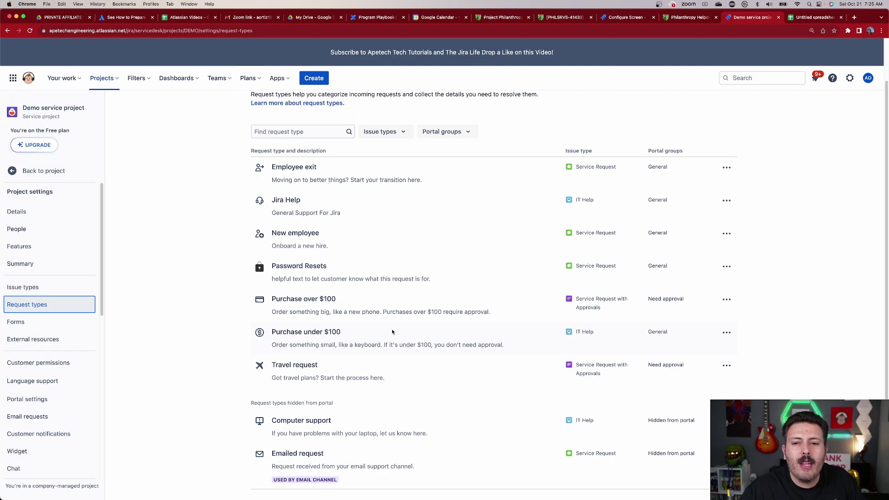
pyautogui.scroll(2, 500, 257)
pyautogui.click(688, 119)
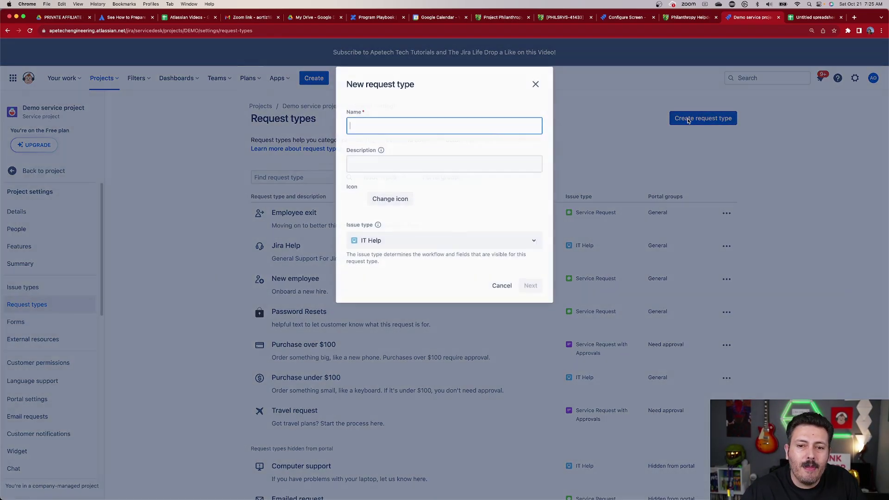
pyautogui.click(500, 282)
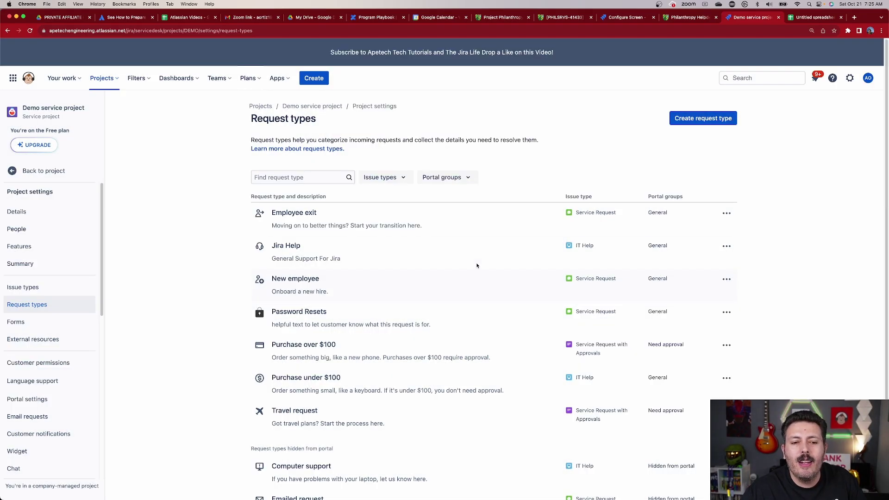
pyautogui.scroll(-2, 434, 415)
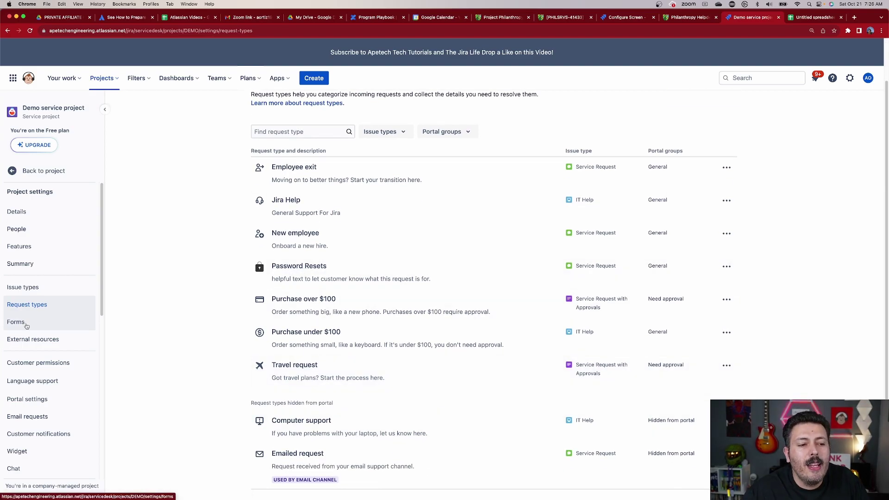
# Open the Company feedback form from the Forms list and view its Settings tab
pyautogui.click(27, 324)
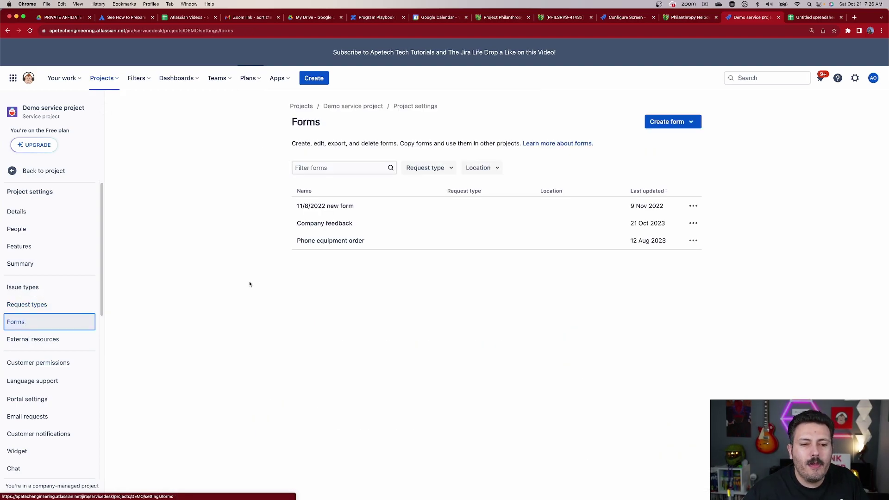
pyautogui.click(324, 225)
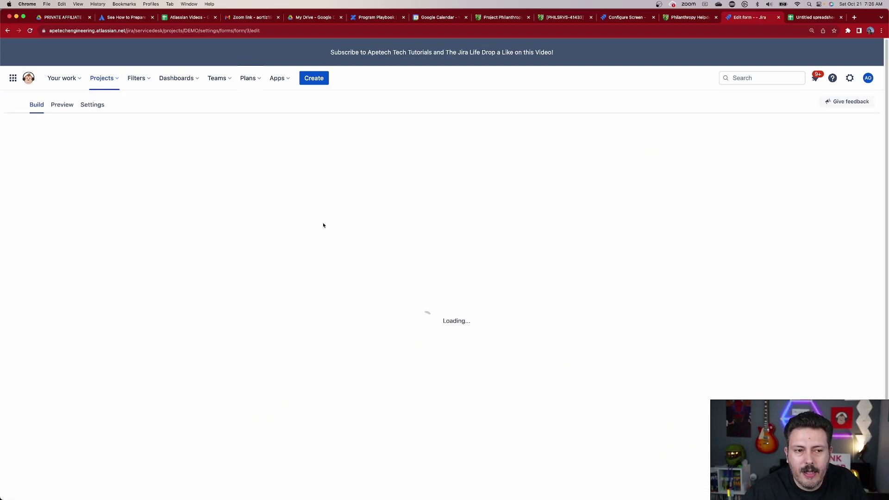
pyautogui.click(100, 108)
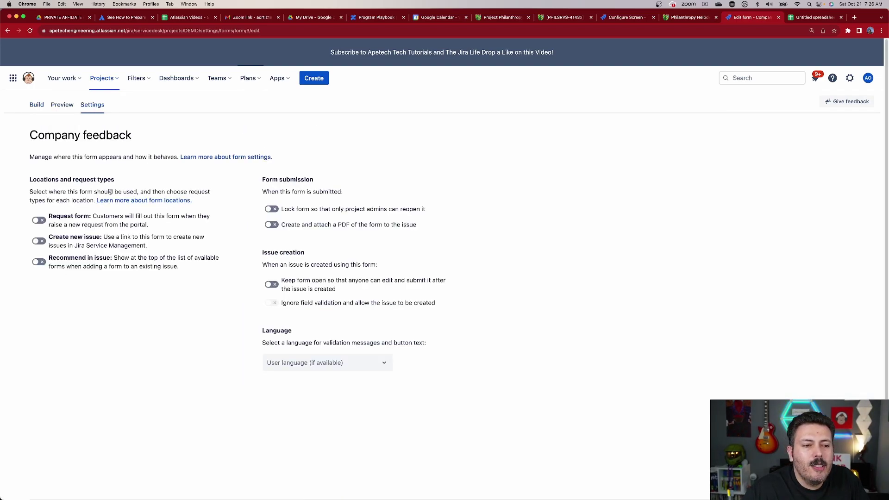
# Turn on Request form and attach it to the Password Resets request type
pyautogui.doubleClick(55, 217)
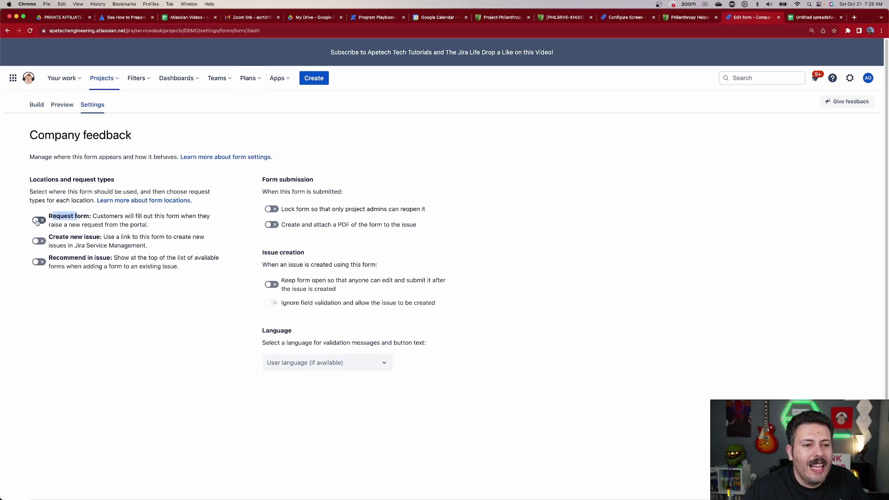
pyautogui.click(38, 221)
pyautogui.click(98, 240)
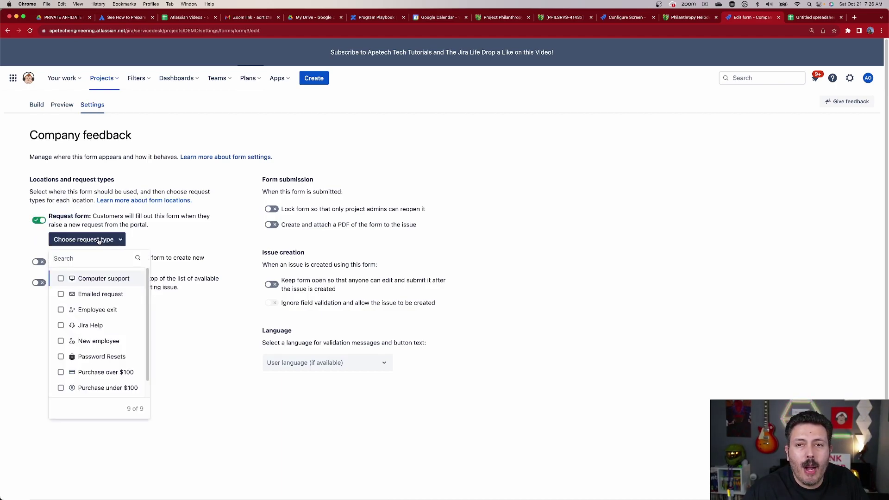
pyautogui.click(82, 357)
pyautogui.click(197, 364)
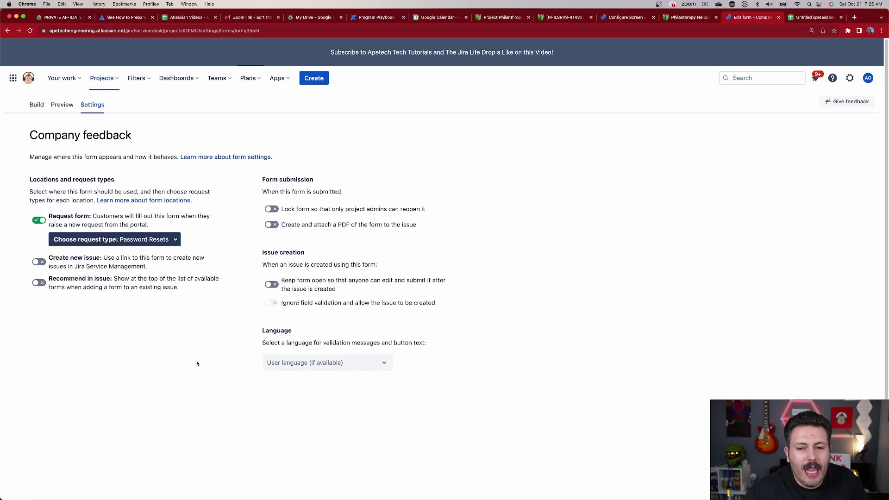
pyautogui.scroll(-2, 187, 365)
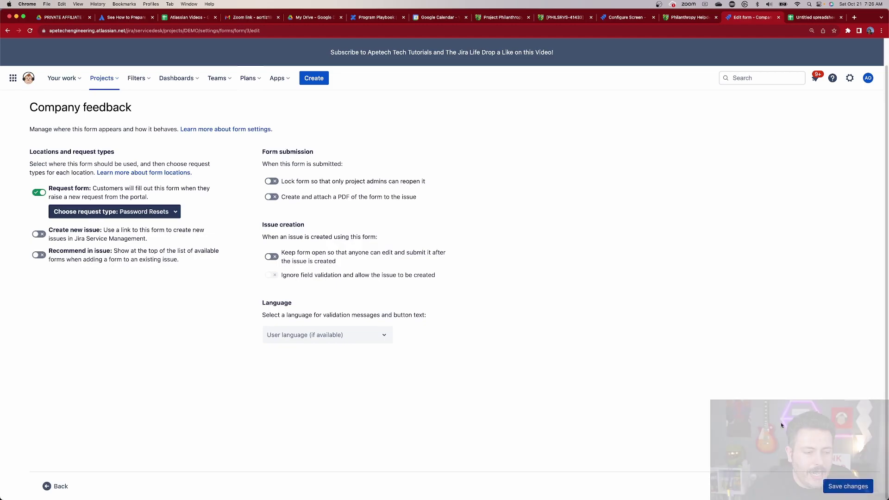
# Save the form settings, then go to the Demo service project and open its customer portal
pyautogui.click(834, 490)
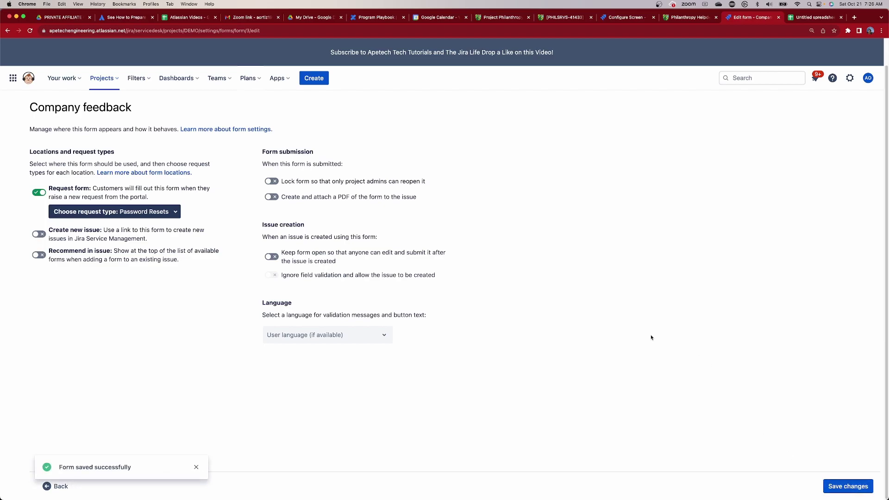
pyautogui.click(105, 82)
pyautogui.click(125, 115)
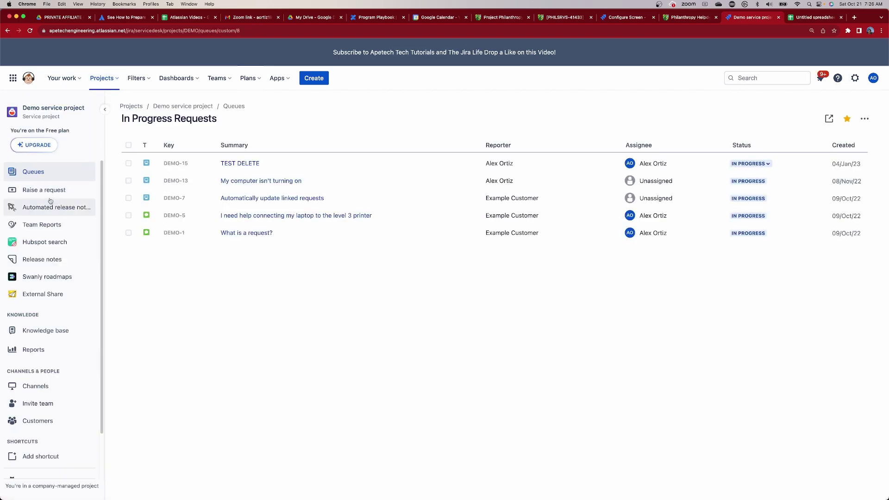
pyautogui.click(45, 193)
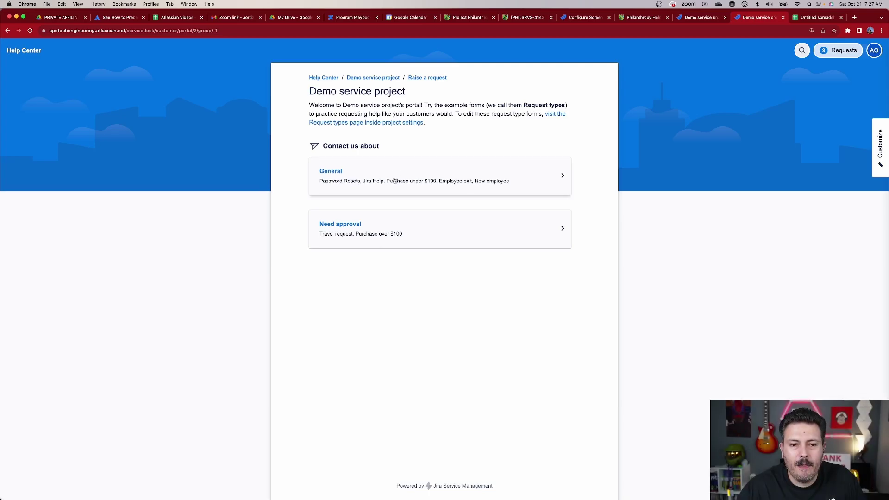
# Start a General > Password Resets request and scroll down to the Company feedback questions
pyautogui.click(378, 181)
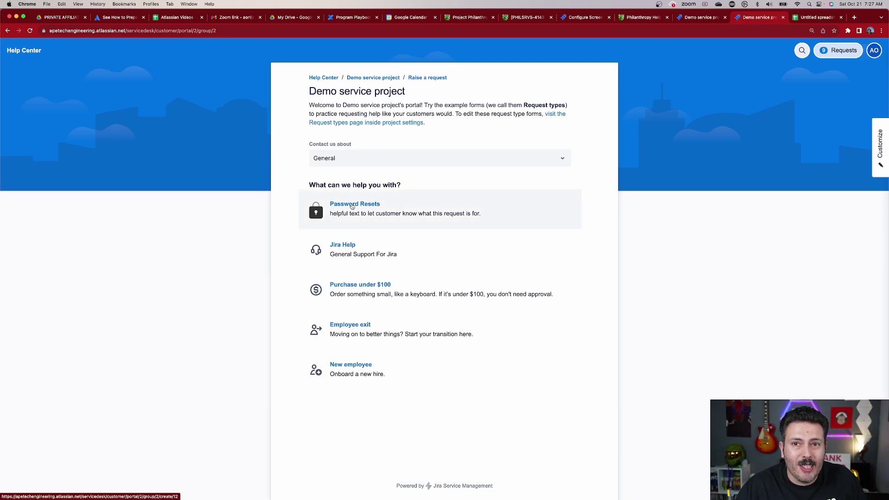
pyautogui.click(352, 207)
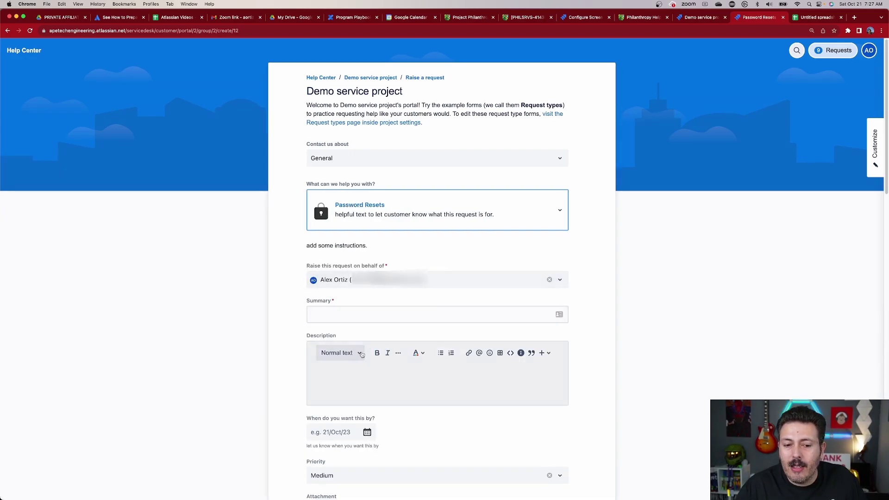
pyautogui.click(332, 306)
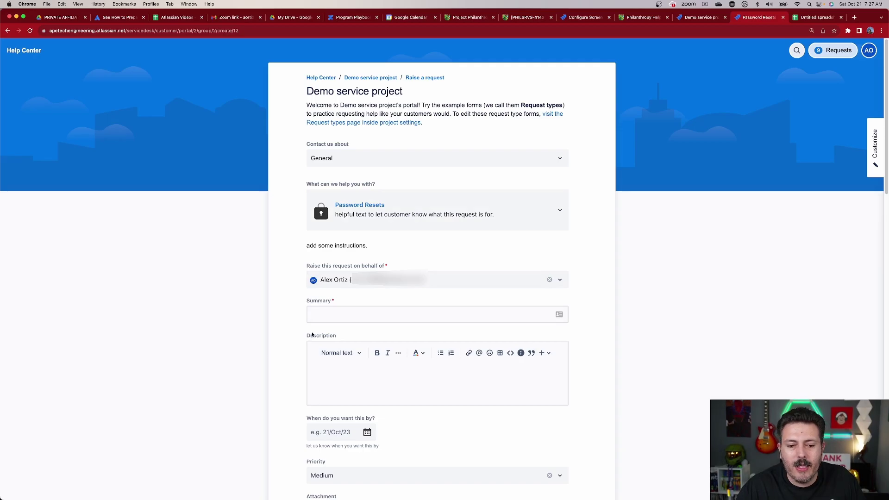
pyautogui.scroll(-3, 336, 334)
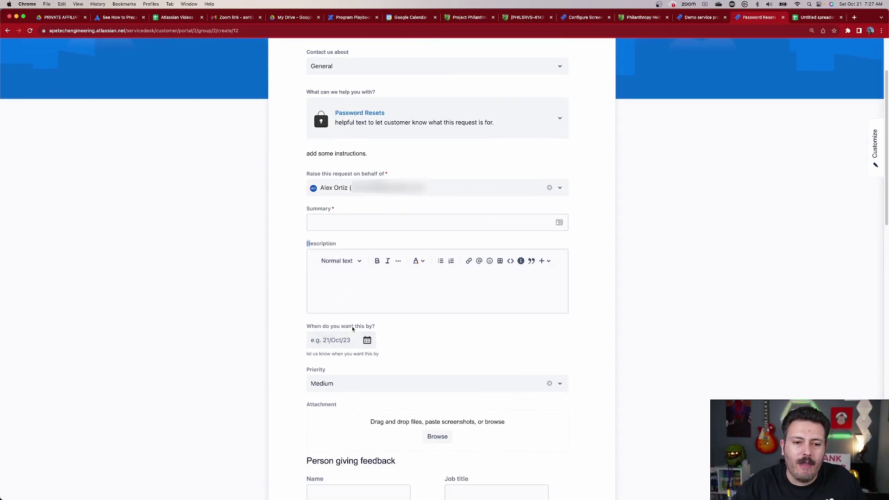
pyautogui.scroll(-10, 351, 329)
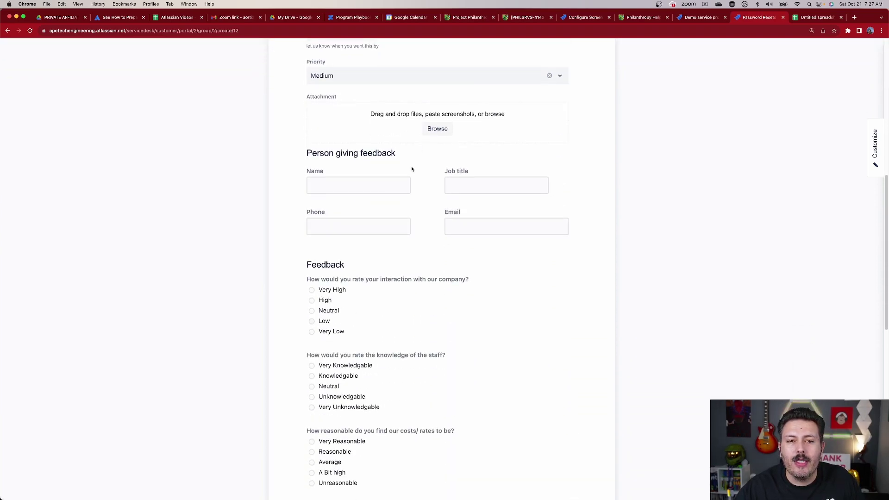
pyautogui.scroll(-1, 472, 254)
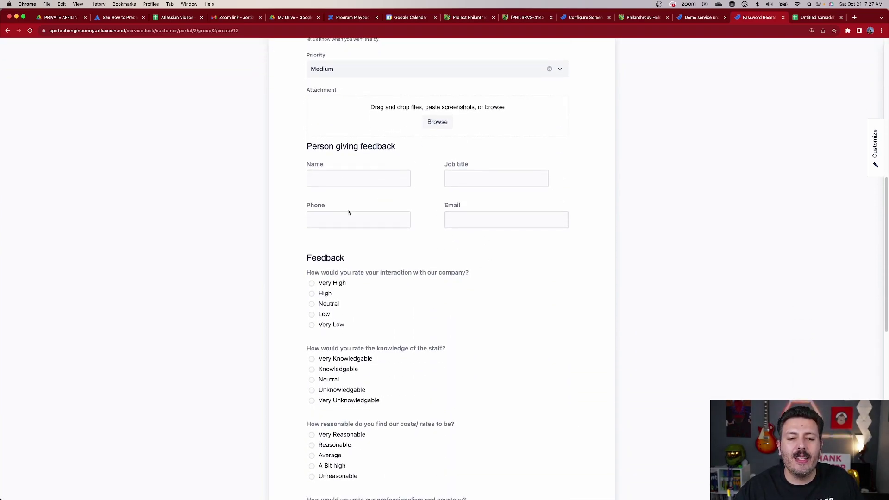
pyautogui.scroll(-9, 556, 245)
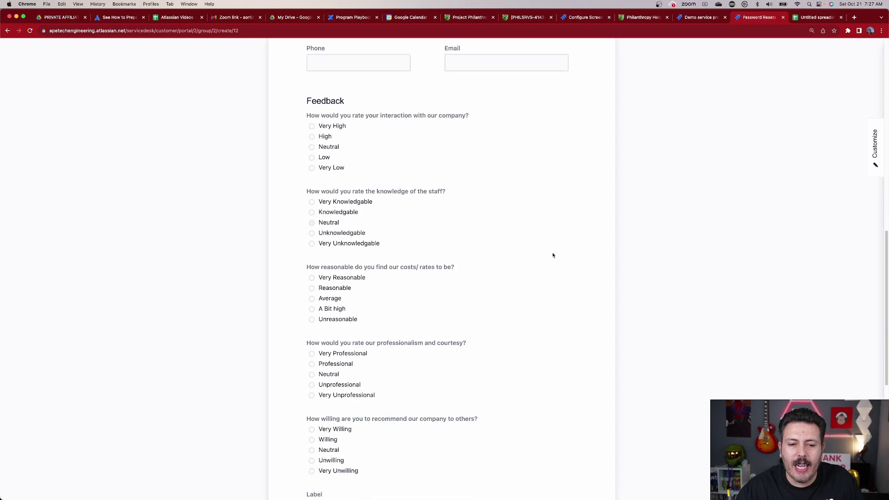
pyautogui.moveTo(343, 378); pyautogui.dragTo(306, 378)
pyautogui.scroll(-3, 363, 373)
pyautogui.scroll(-2, 434, 346)
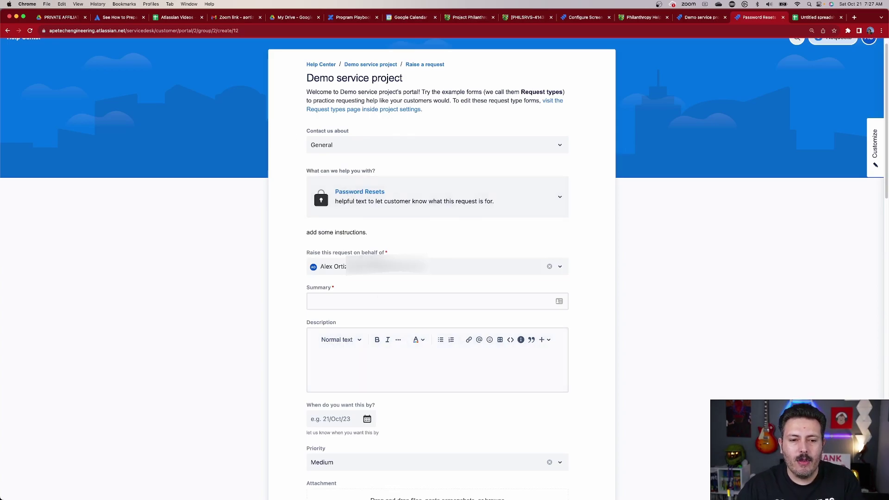
# Enter summary 'Demo Form', description 'sdf', due date 26/Oct/23 and priority Low
pyautogui.click(354, 303)
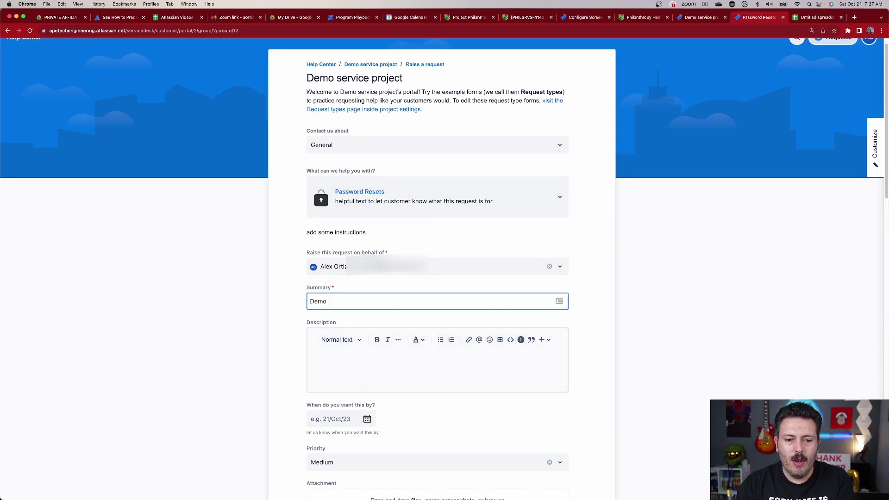
pyautogui.write('Demo Form')
pyautogui.click(413, 372)
pyautogui.write('sdf')
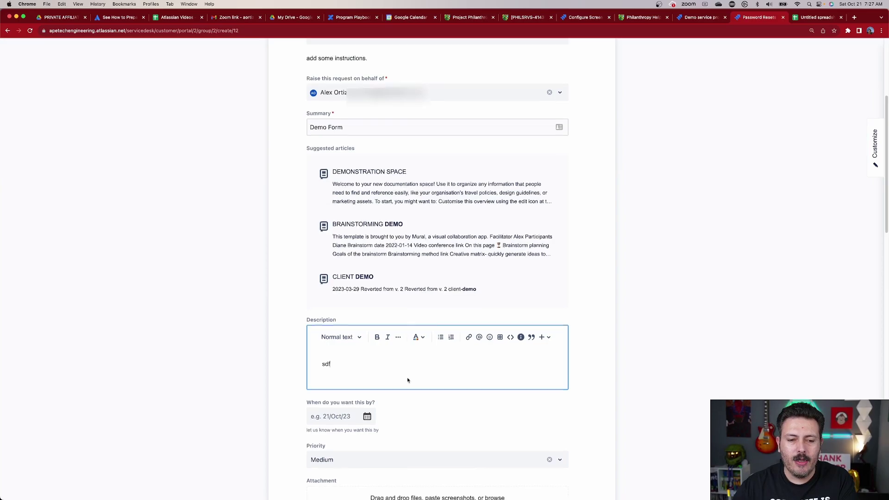
pyautogui.scroll(-2, 340, 332)
pyautogui.click(347, 309)
pyautogui.click(395, 404)
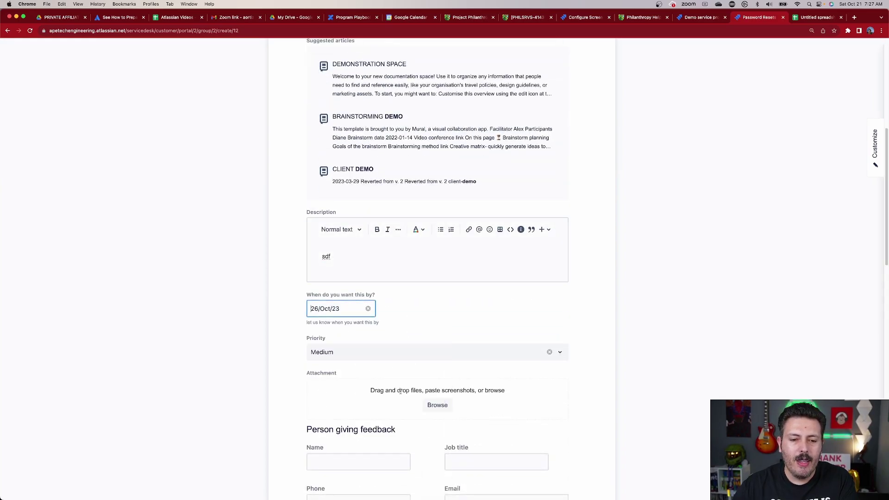
pyautogui.click(341, 355)
pyautogui.click(392, 416)
# Fill in the feedback giver's name, phone number, job title and e-mail address
pyautogui.scroll(-1, 366, 407)
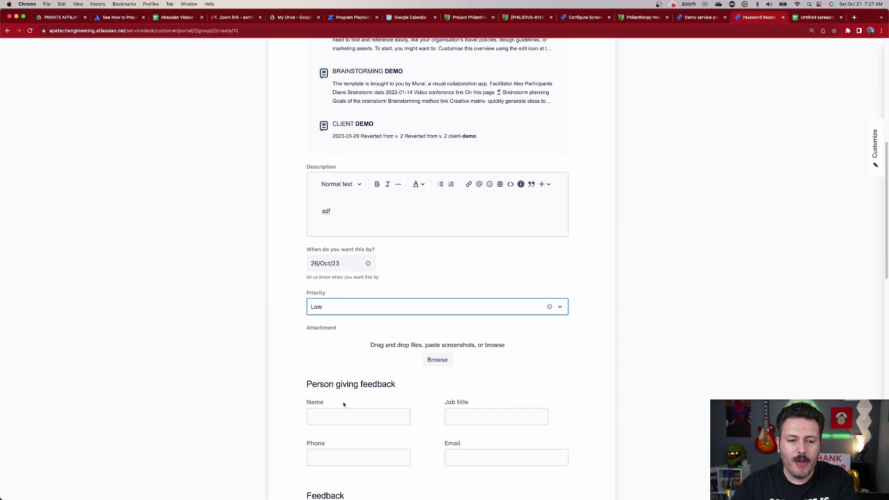
pyautogui.click(345, 410)
pyautogui.write('joe')
pyautogui.click(311, 458)
pyautogui.write('3838383')
pyautogui.click(450, 415)
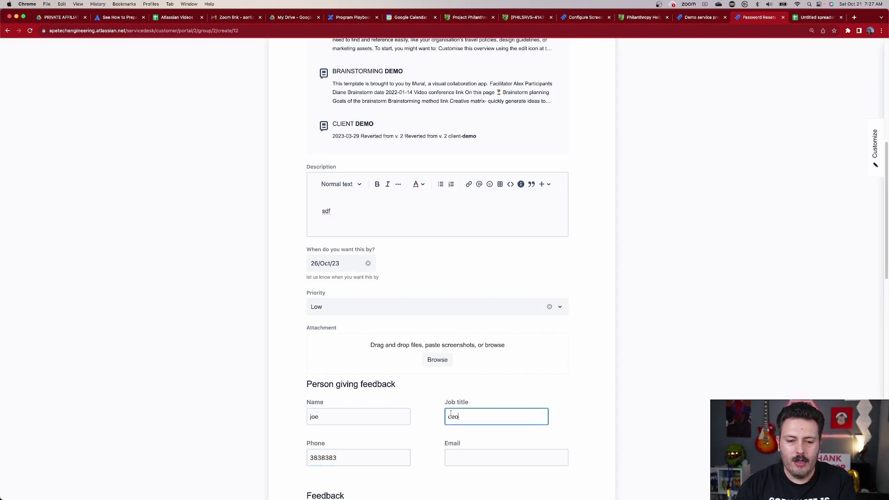
pyautogui.scroll(-3, 451, 414)
pyautogui.click(482, 396)
# Rate interaction Very High, costs Average, professionalism Professional and recommendation Very Willing
pyautogui.scroll(-5, 366, 349)
pyautogui.click(327, 325)
pyautogui.scroll(-12, 341, 368)
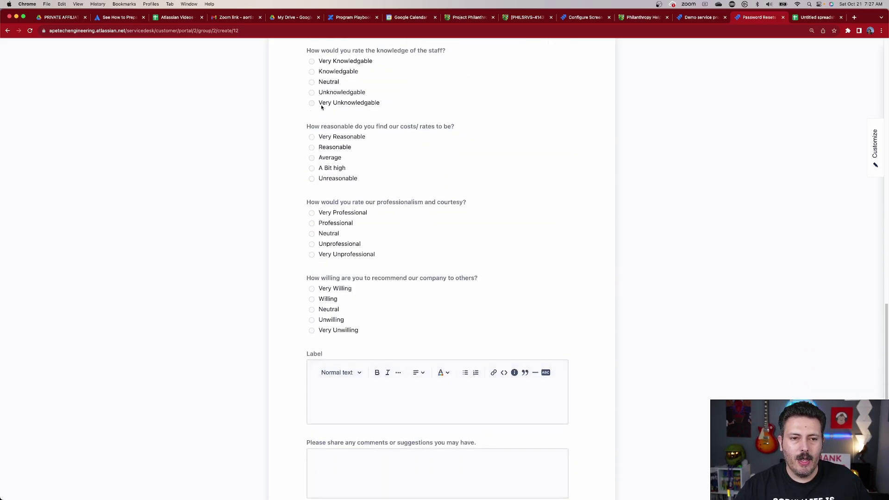
pyautogui.click(332, 158)
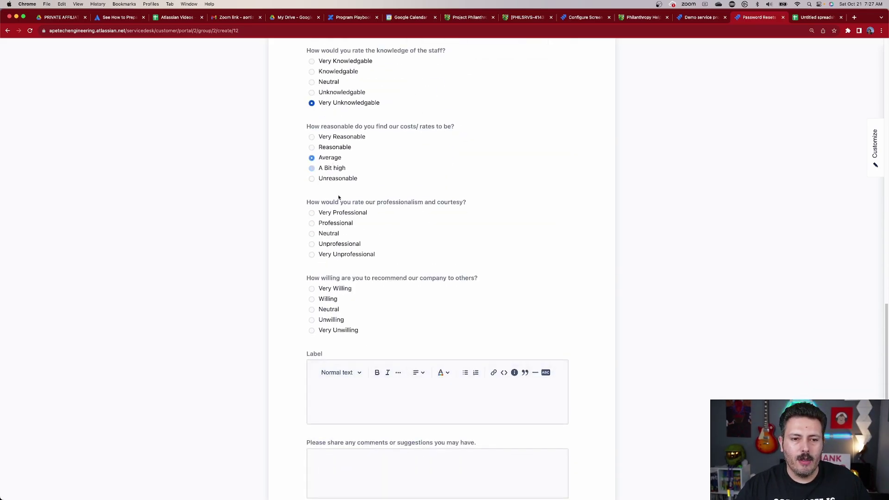
pyautogui.click(316, 223)
pyautogui.click(312, 288)
# Type test text into Label and both comment boxes, then send the request
pyautogui.scroll(-5, 343, 324)
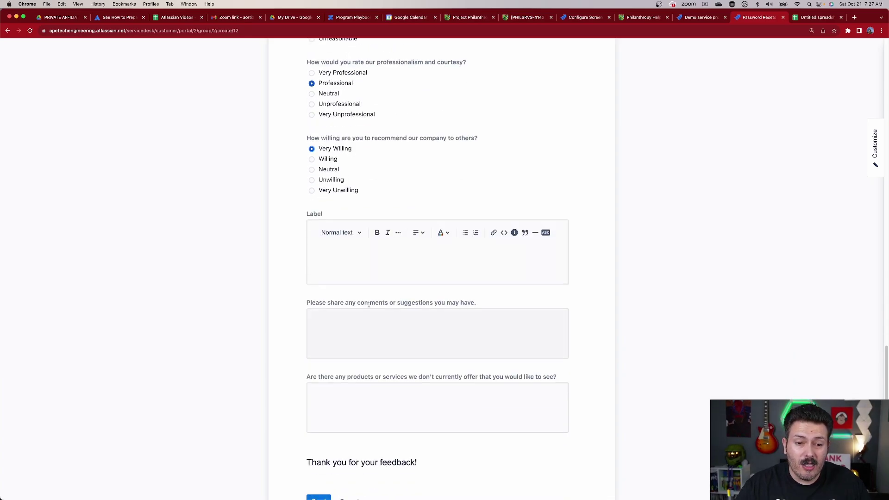
pyautogui.click(373, 268)
pyautogui.write('vsdf')
pyautogui.click(368, 343)
pyautogui.write('sdfdsf')
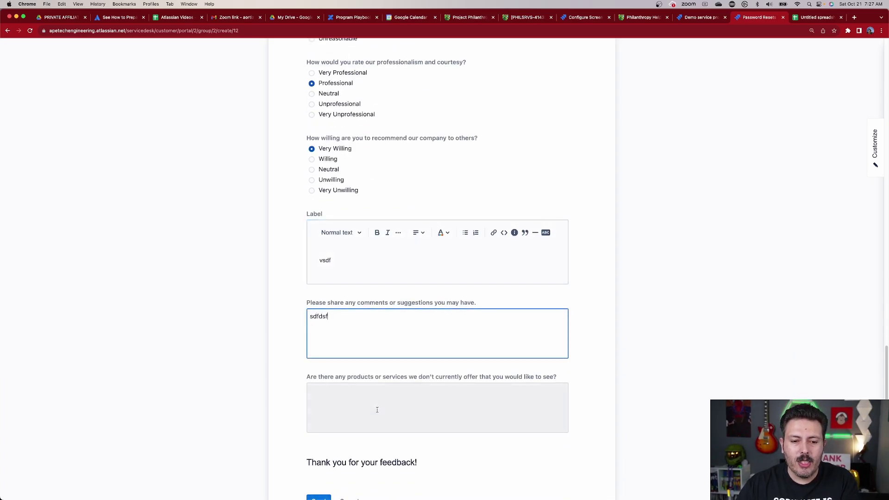
pyautogui.click(375, 407)
pyautogui.write('sdfsd')
pyautogui.scroll(-2, 352, 416)
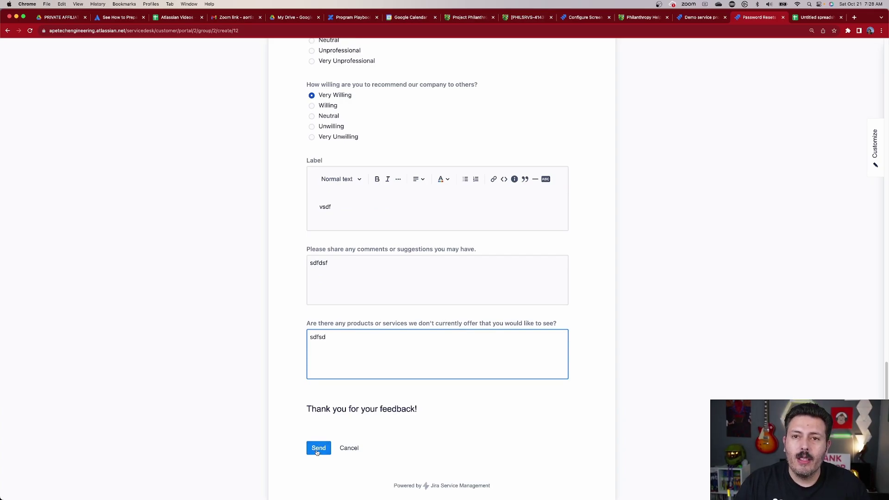
pyautogui.click(318, 452)
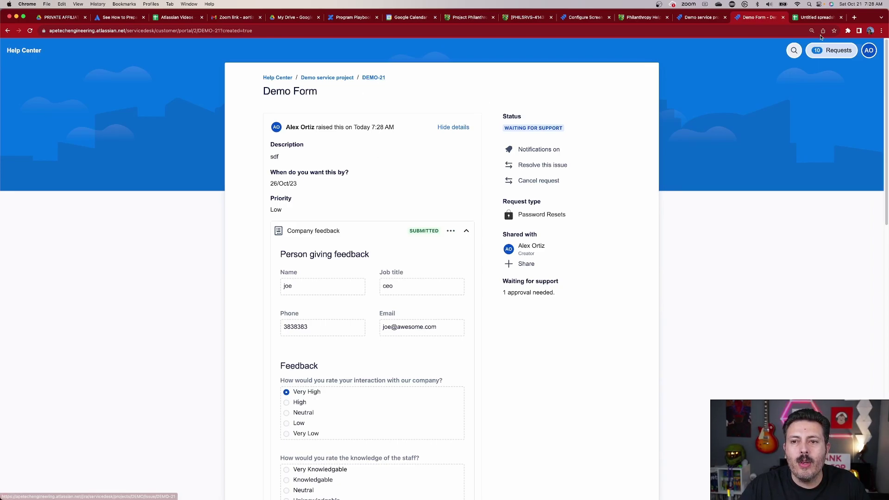
# In the agent view, reload the queue, show All open and open Demo Form (DEMO-21)
pyautogui.click(700, 17)
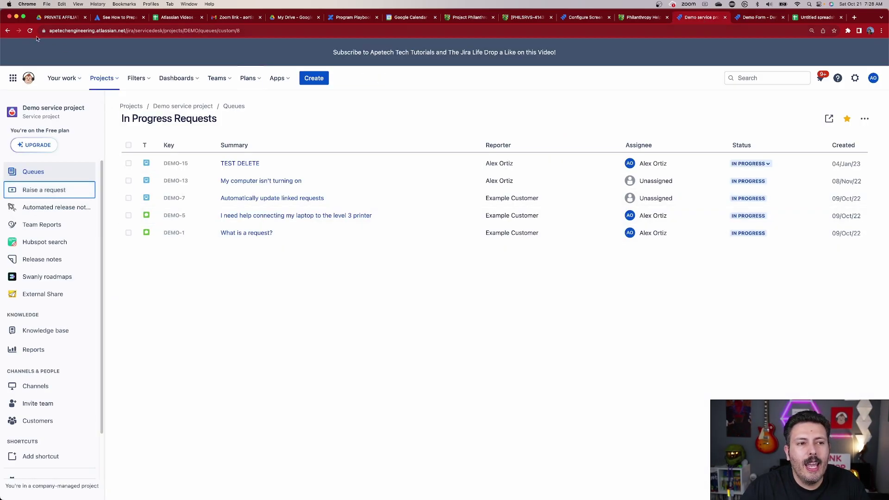
pyautogui.press('super+r')
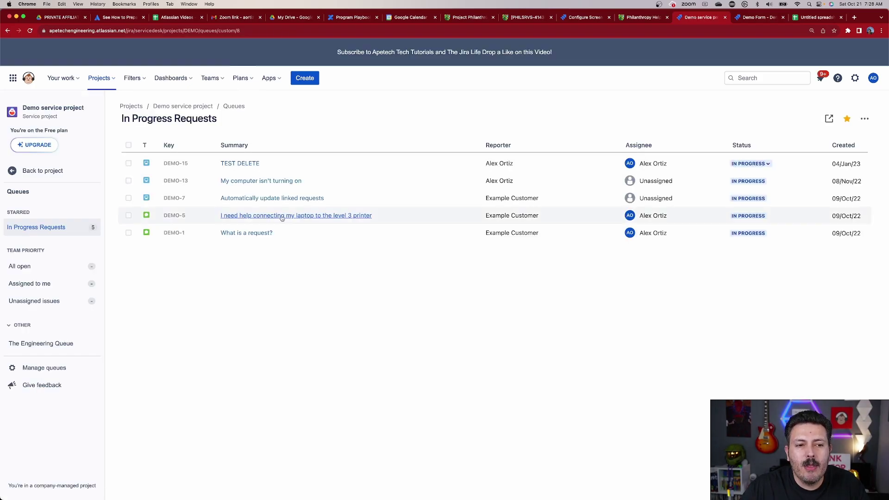
pyautogui.click(27, 31)
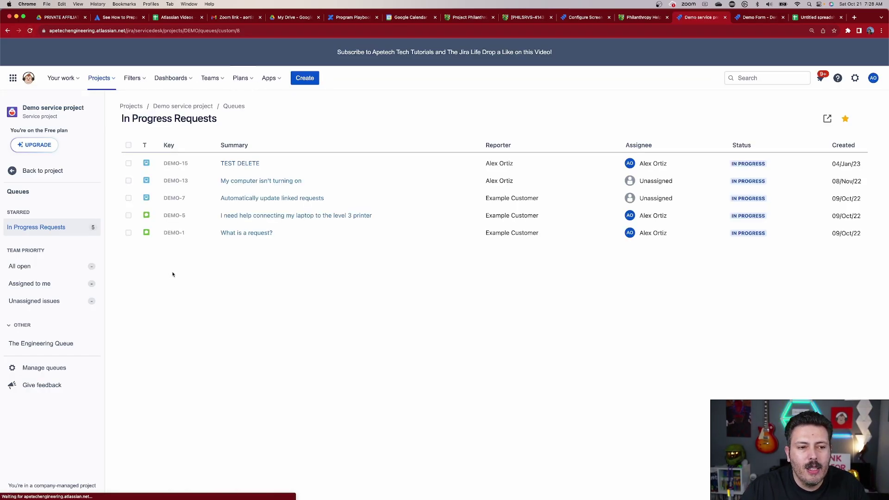
pyautogui.click(20, 268)
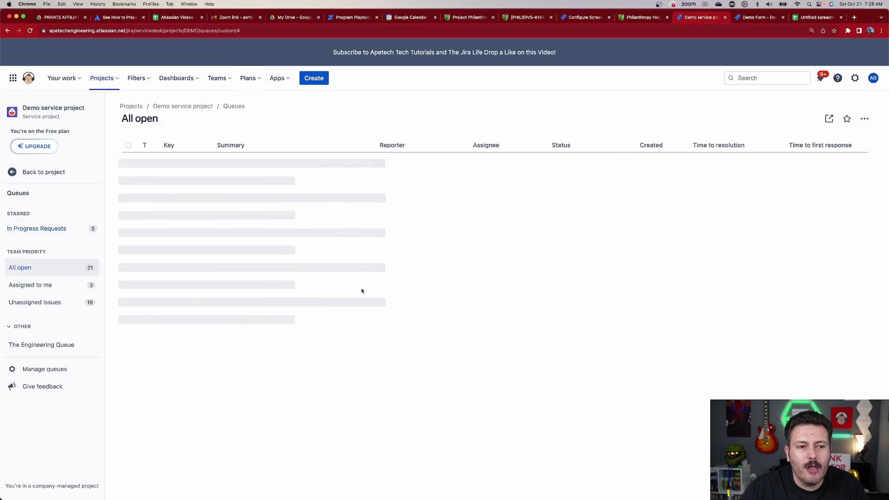
pyautogui.scroll(-2, 294, 386)
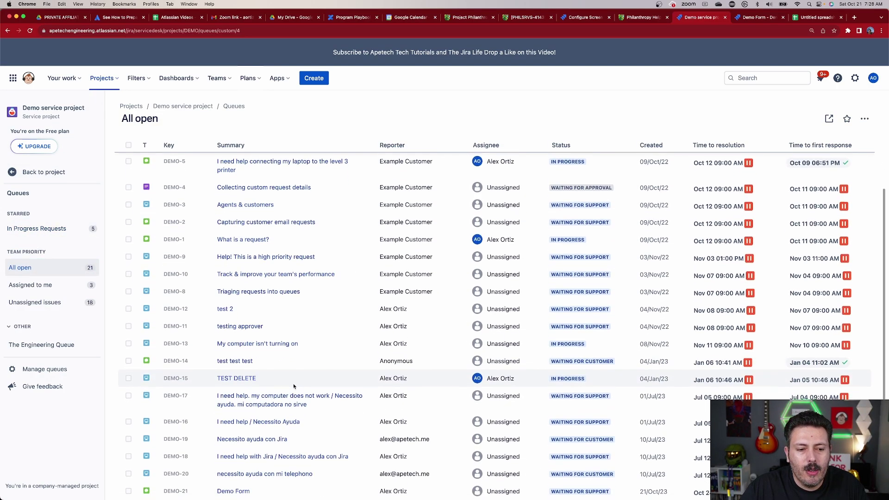
pyautogui.click(237, 492)
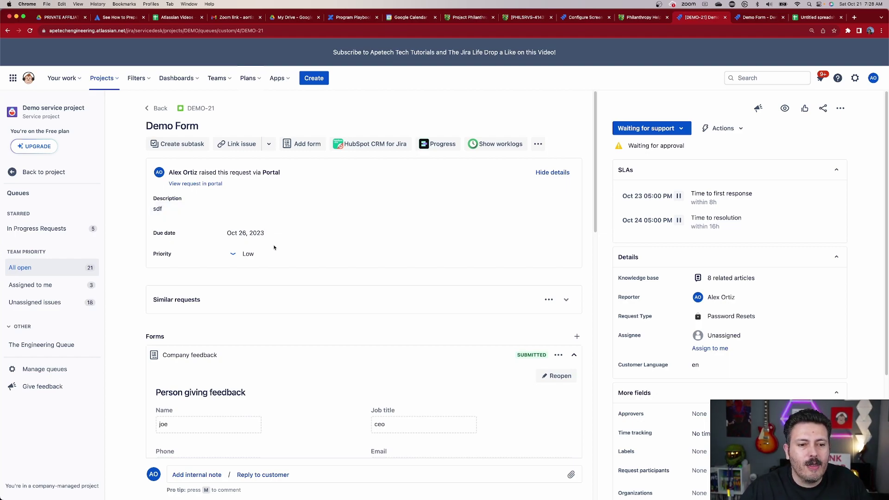
# Scroll through DEMO-21's feedback answers: Very High interaction, Average costs, Very Willing to recommend
pyautogui.scroll(-3, 333, 255)
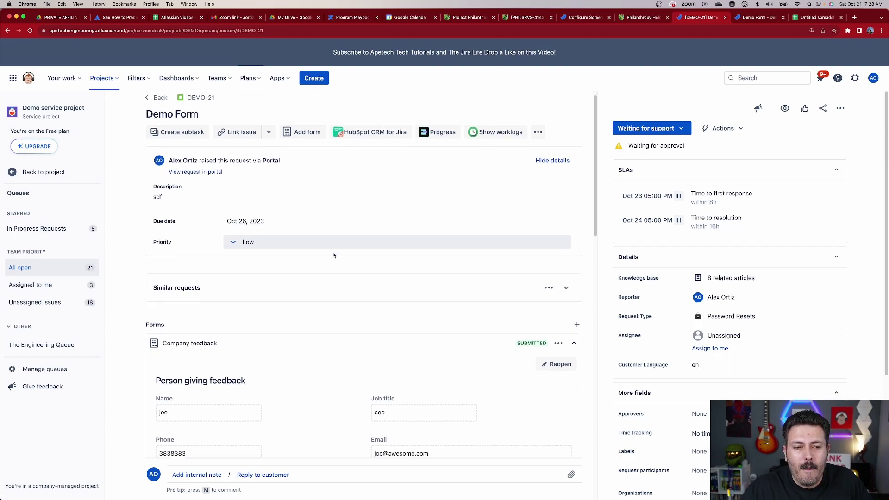
pyautogui.scroll(-3, 280, 361)
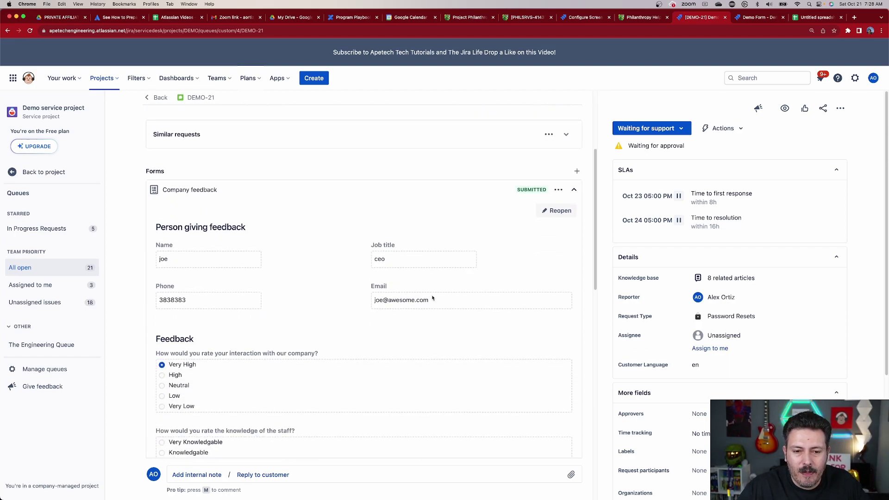
pyautogui.scroll(-15, 432, 297)
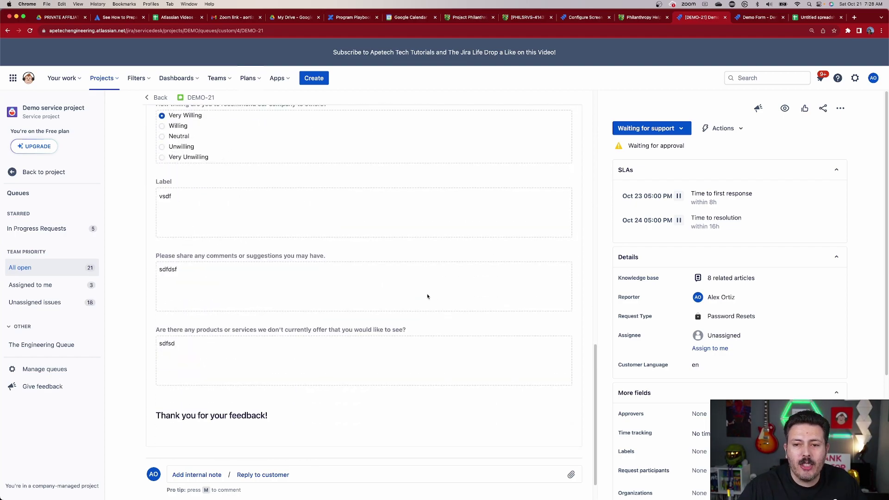
pyautogui.scroll(8, 428, 296)
pyautogui.scroll(-5, 729, 352)
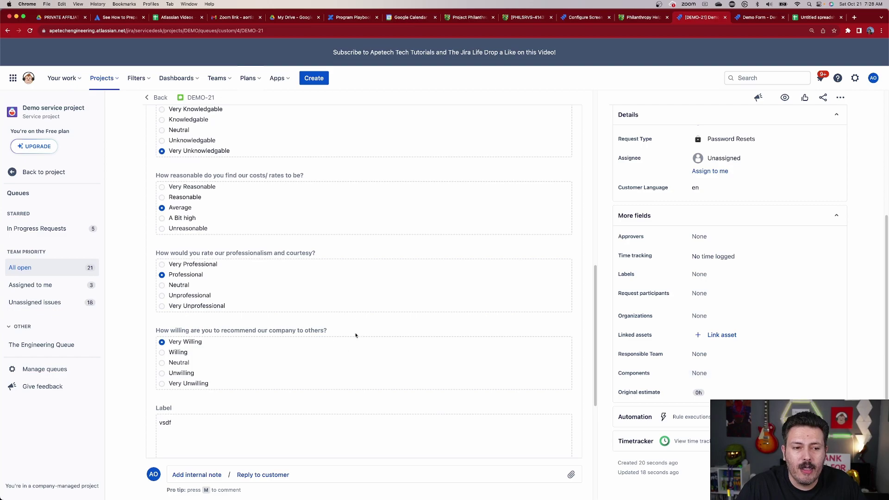
pyautogui.scroll(6, 381, 329)
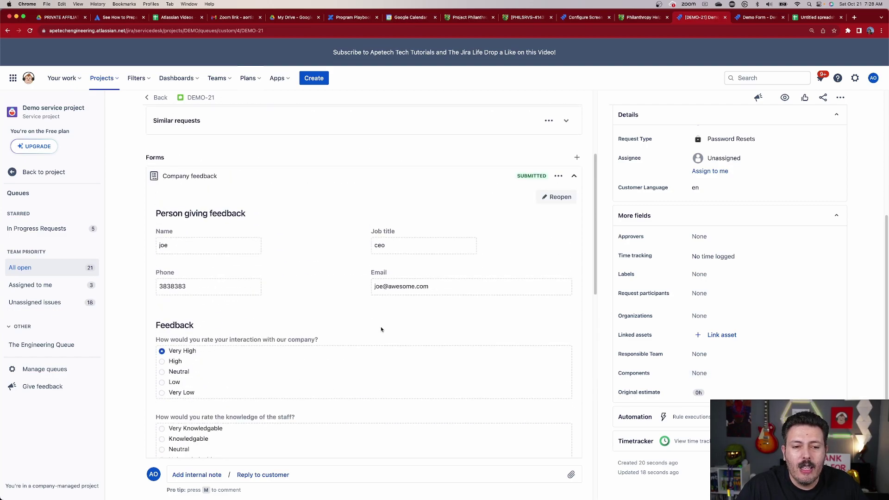
# Reopen DEMO-21's submitted Company feedback form for editing
pyautogui.click(555, 197)
pyautogui.click(554, 120)
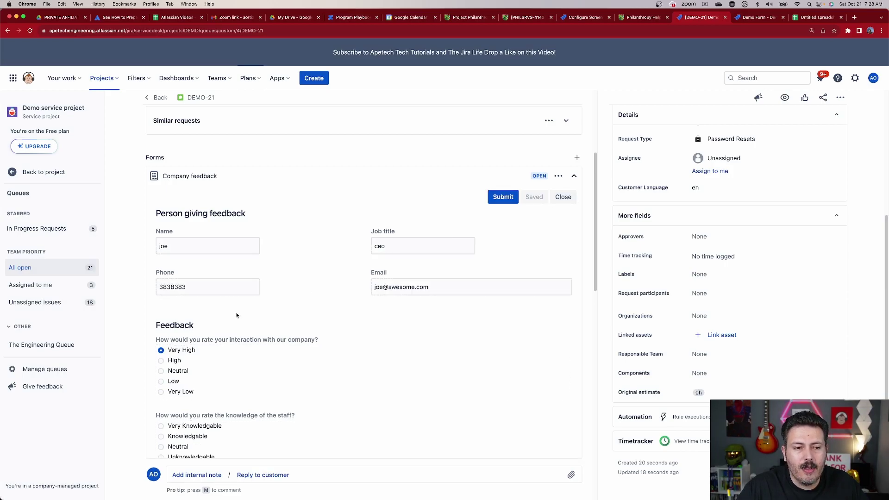
pyautogui.scroll(-2, 233, 305)
pyautogui.click(203, 235)
pyautogui.click(479, 240)
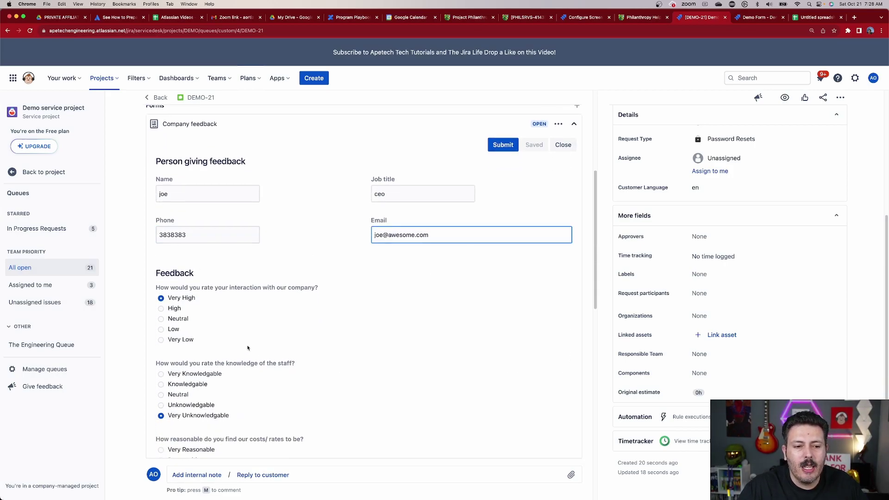
# Change the interaction rating to Very Low and submit the form again
pyautogui.click(188, 342)
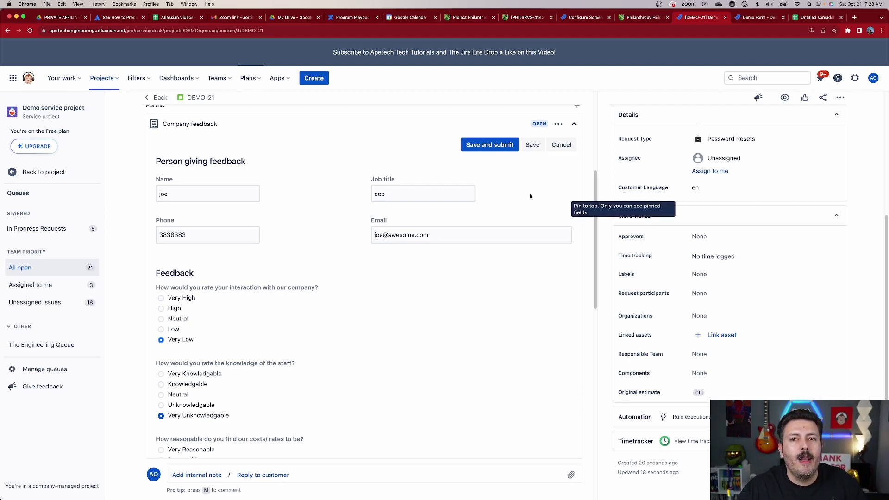
pyautogui.scroll(3, 532, 182)
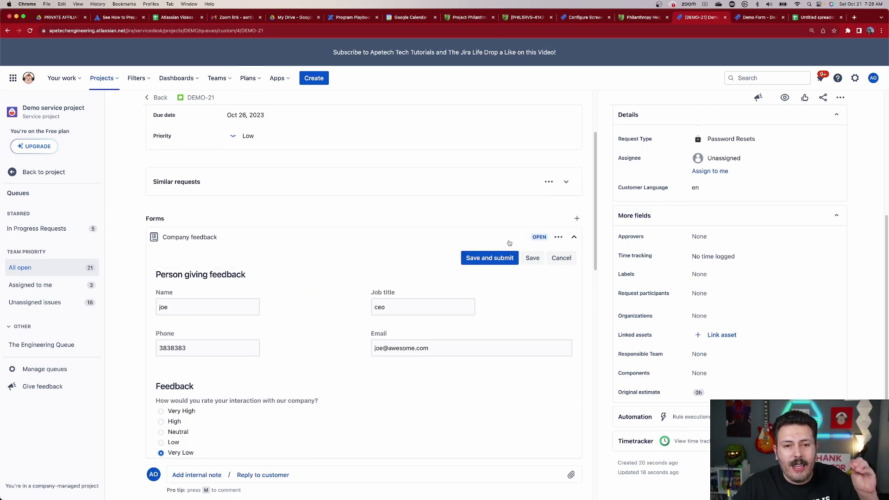
pyautogui.click(483, 262)
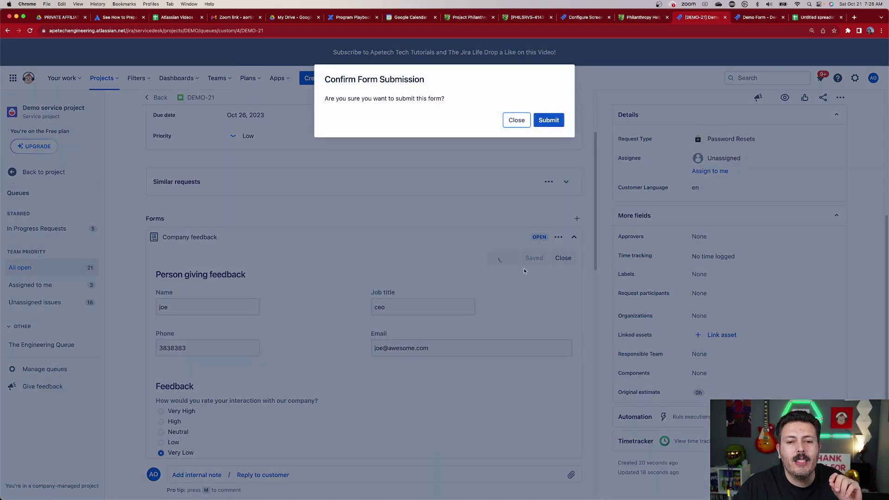
pyautogui.click(545, 118)
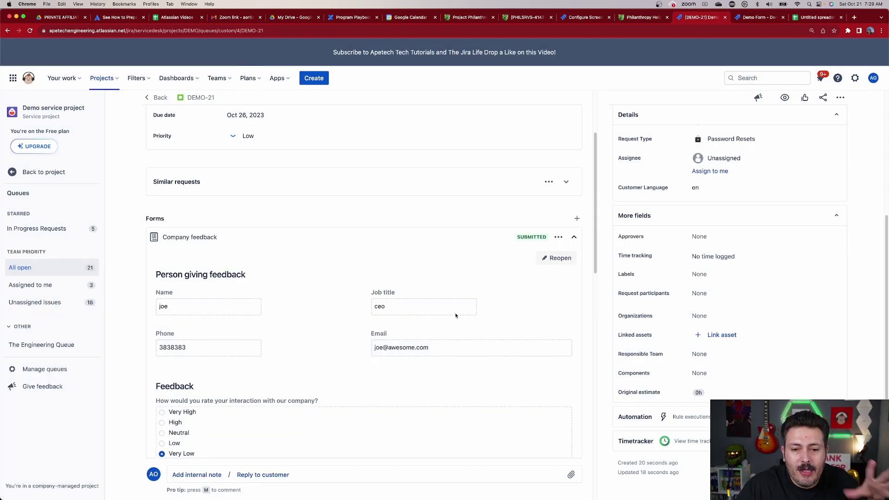
pyautogui.scroll(-15, 456, 315)
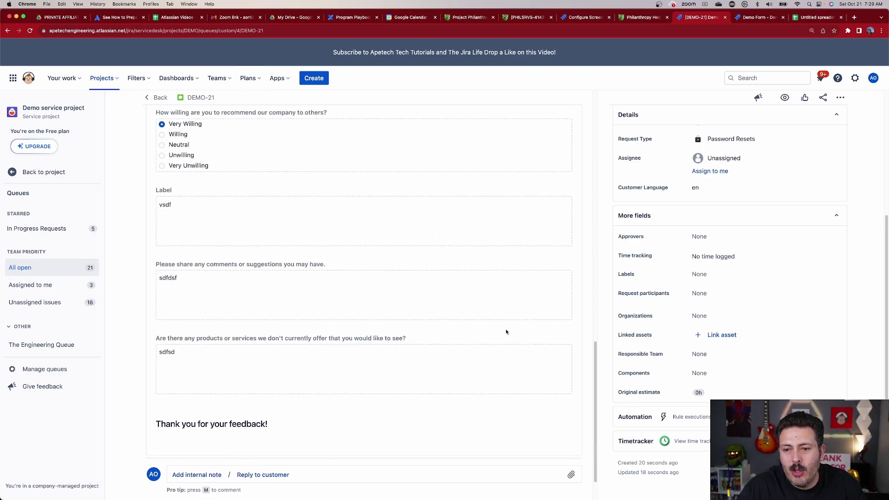
pyautogui.scroll(15, 504, 331)
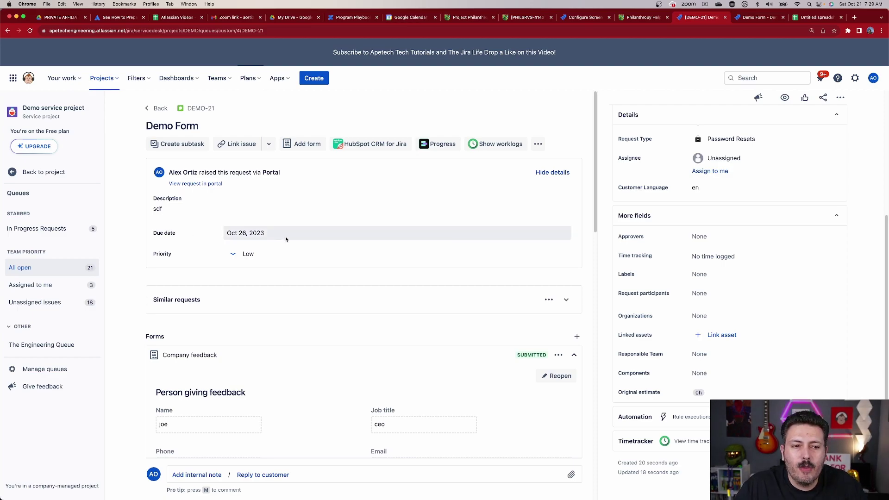
pyautogui.scroll(3, 744, 289)
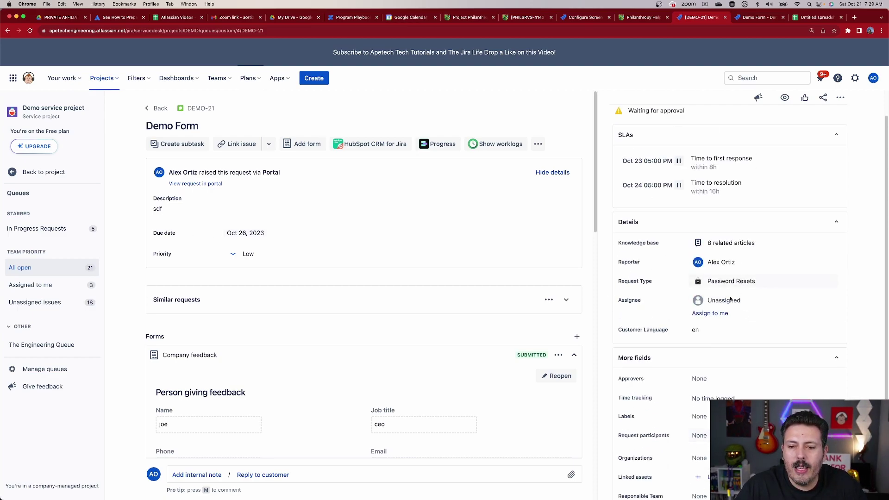
pyautogui.scroll(1, 746, 306)
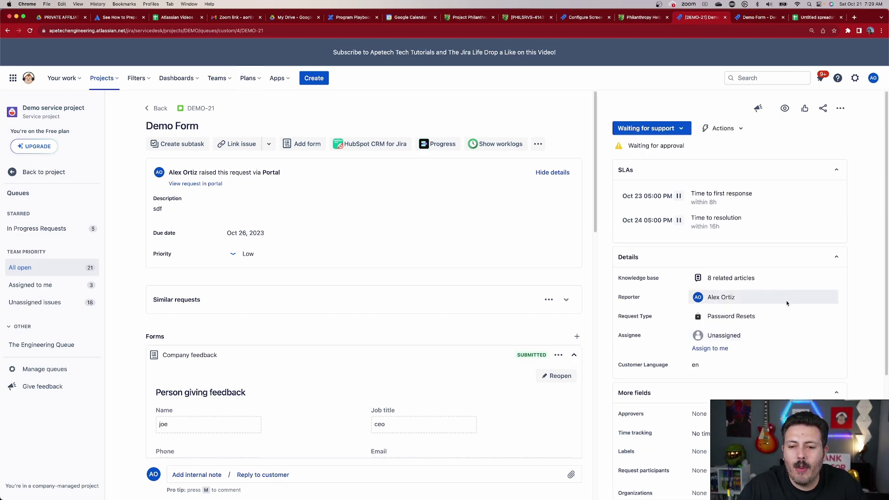
pyautogui.scroll(-7, 352, 285)
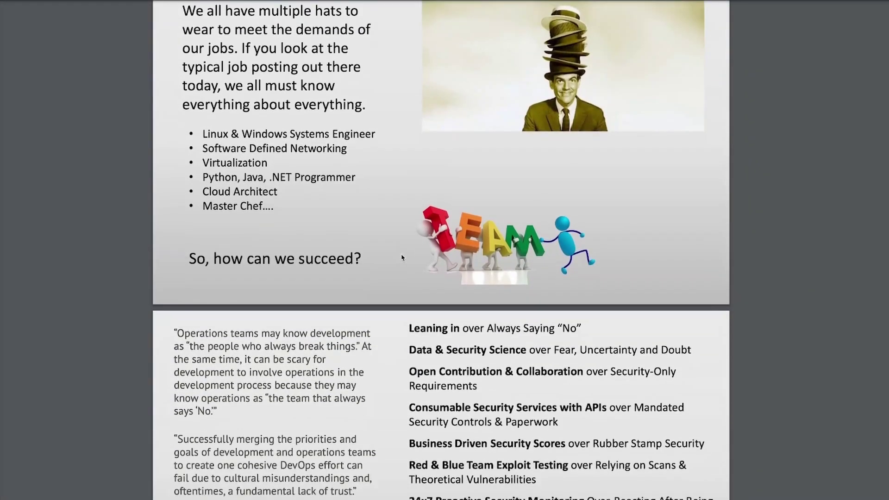
# Scroll the deck to the CDOS DevSecOps Goals and Culture, Process, & Tooling slides
pyautogui.scroll(-9, 403, 258)
pyautogui.scroll(-11, 403, 257)
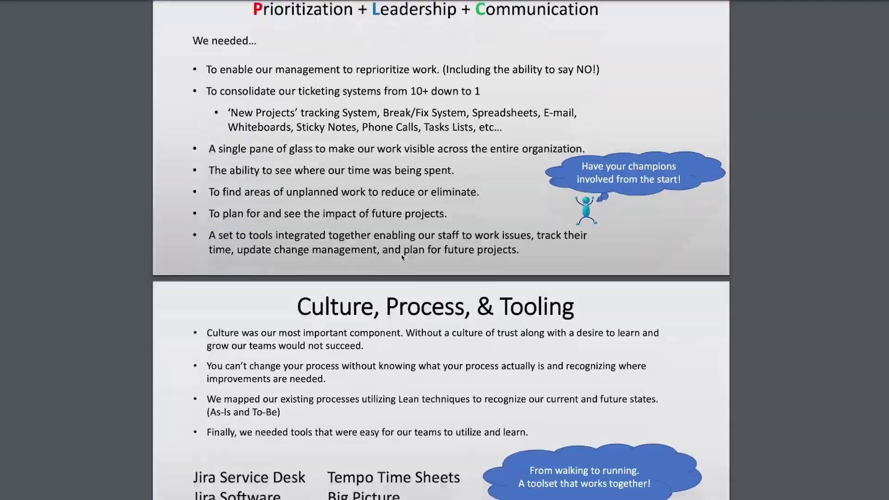
pyautogui.scroll(-16, 403, 258)
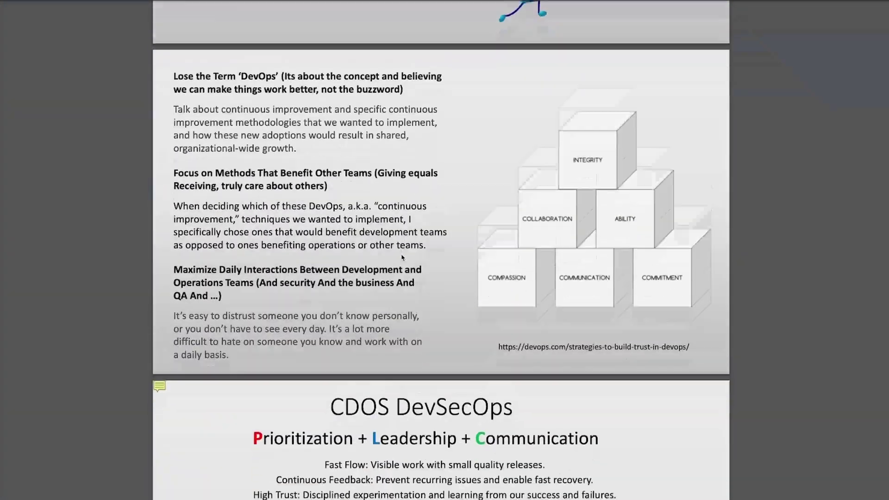